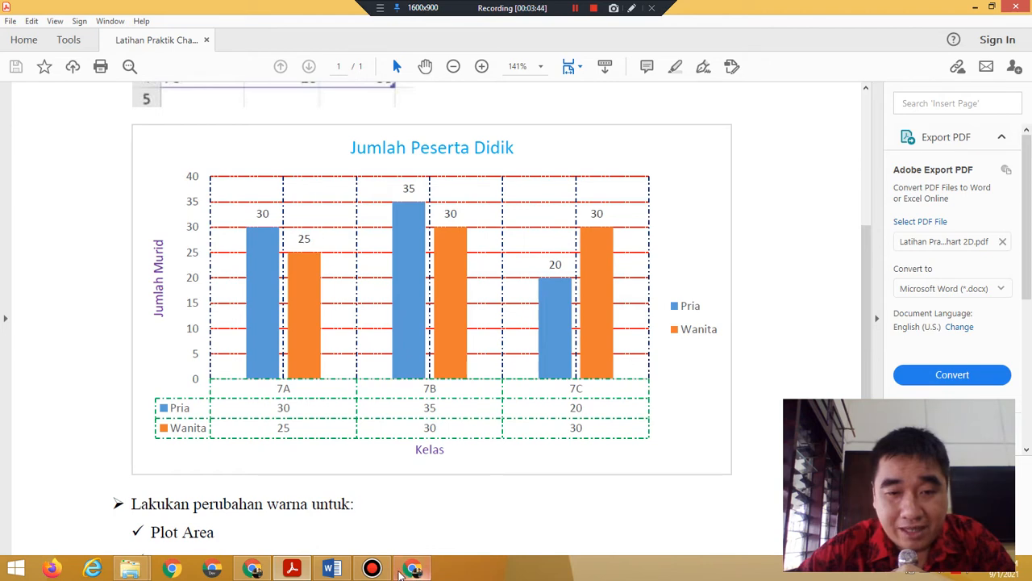
Switch to the Word document and insert a Clustered Column chart.
click(339, 571)
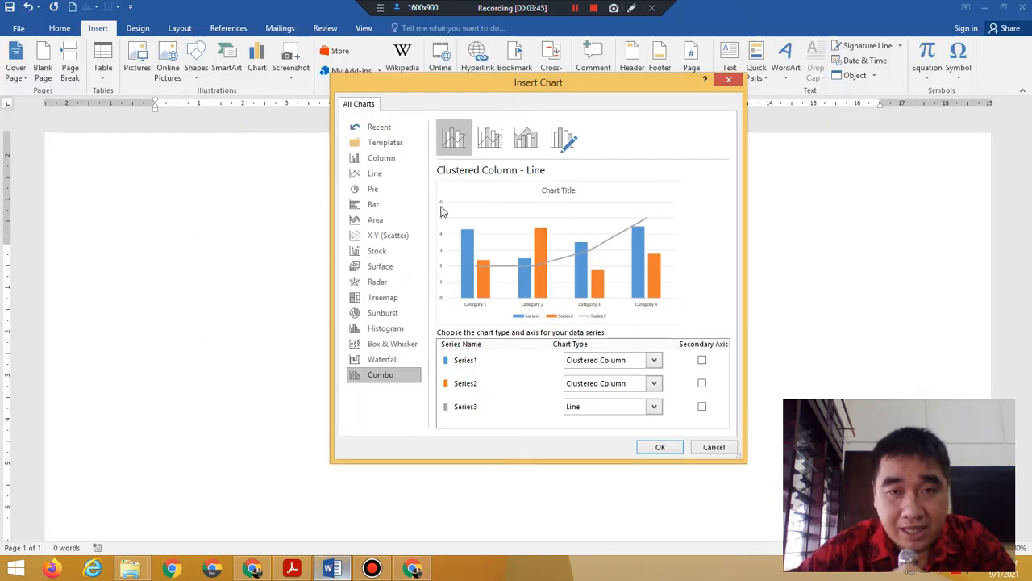
click(393, 158)
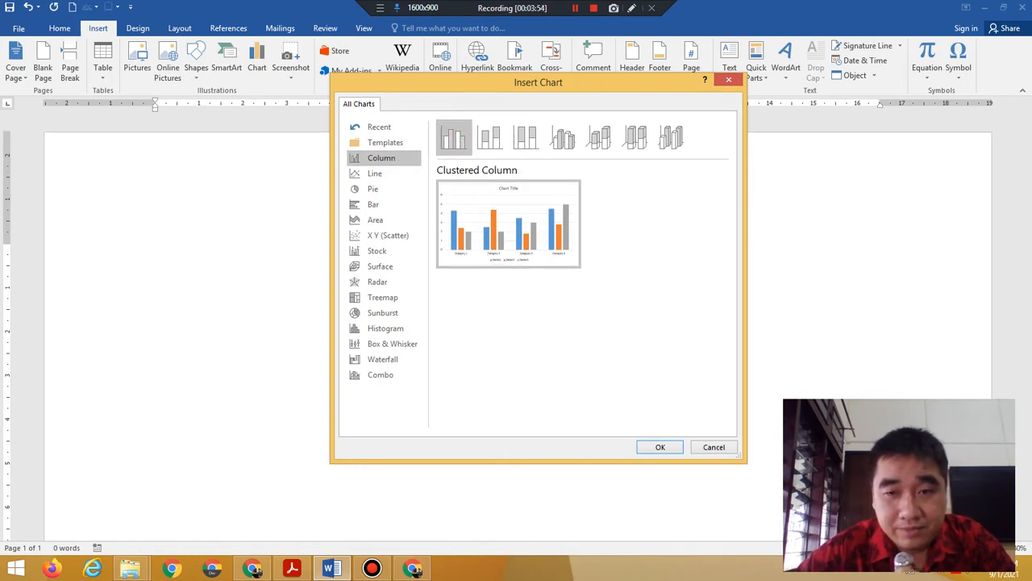
click(659, 447)
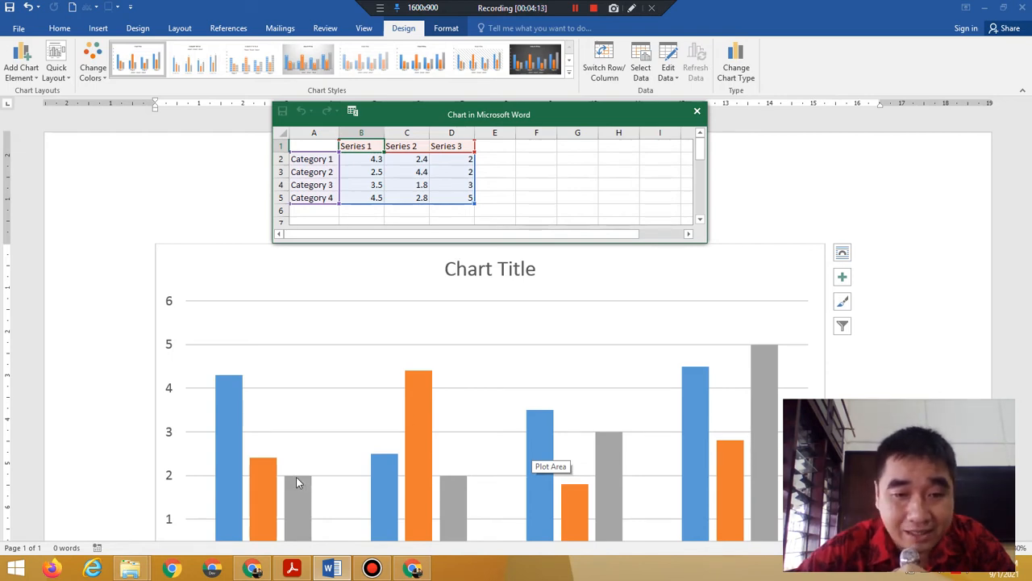
Consult the data table in the exercise PDF, and name the first two series Pria and Wanita in the Word chart's data sheet.
click(292, 569)
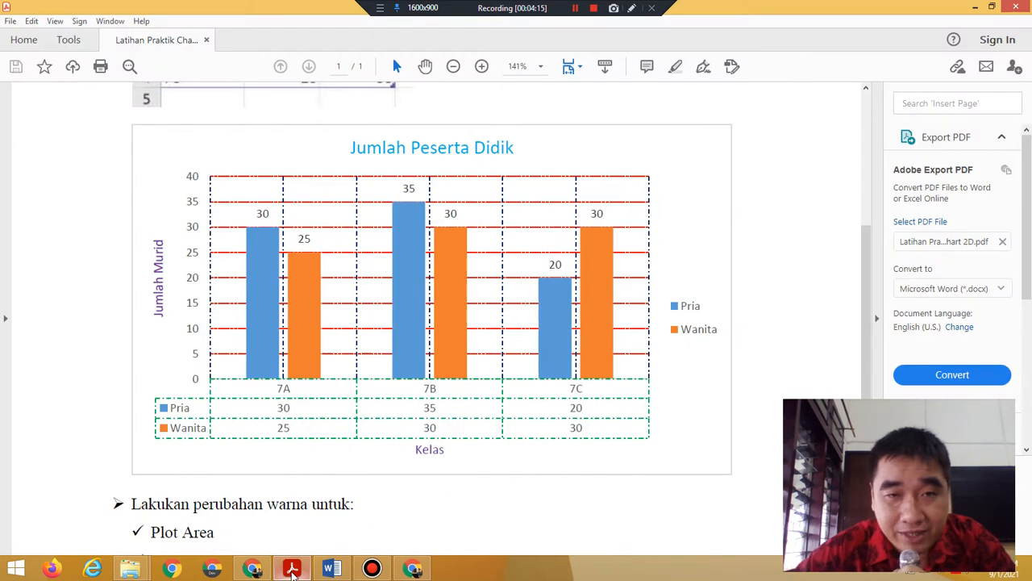
drag(867, 342, 867, 149)
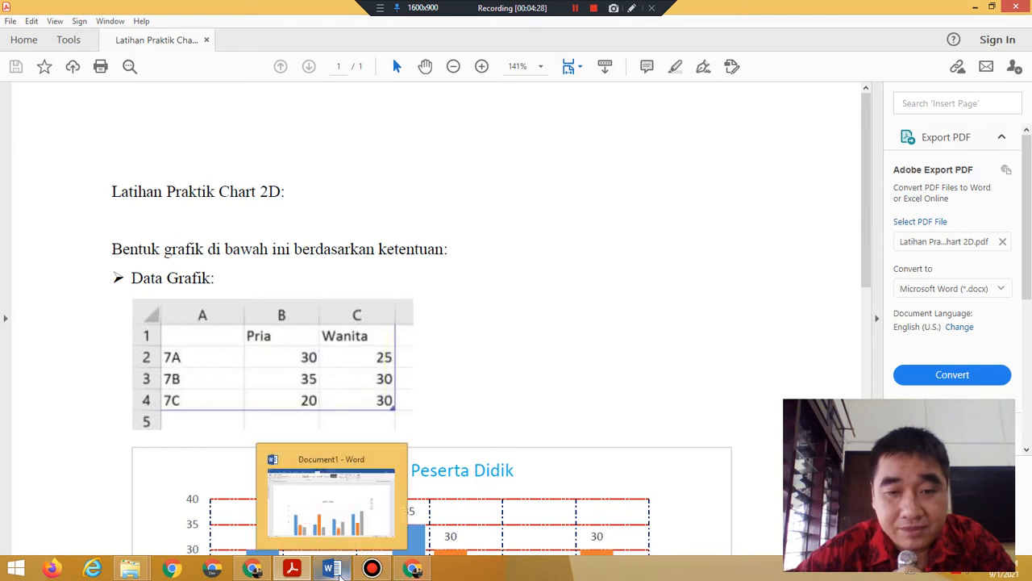
click(332, 568)
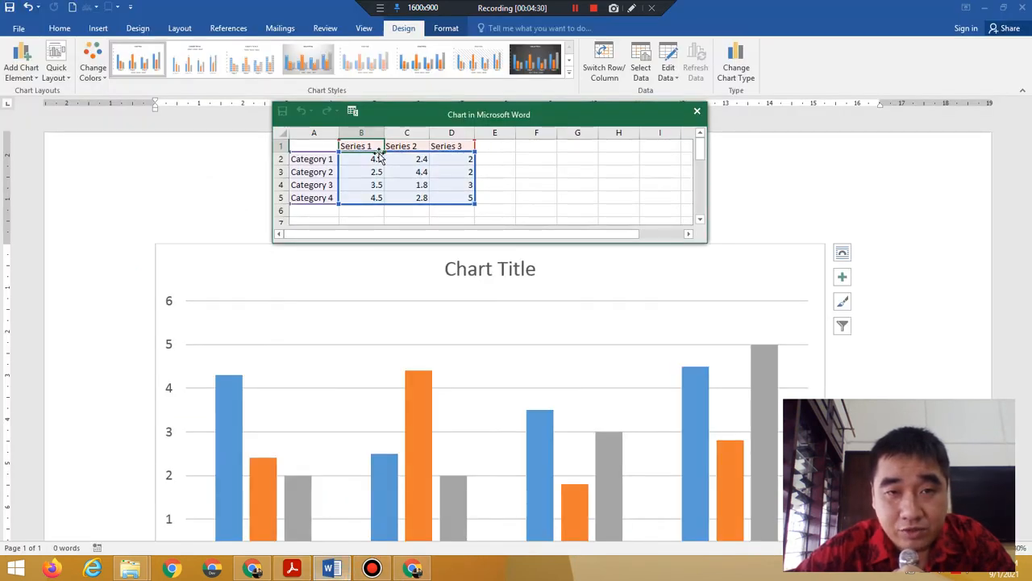
click(359, 146)
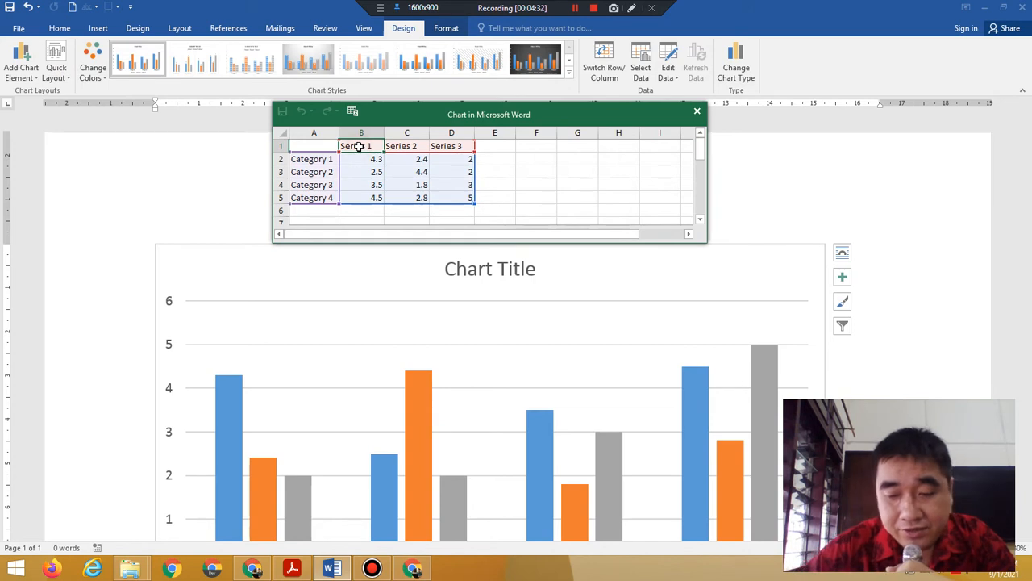
text(P)
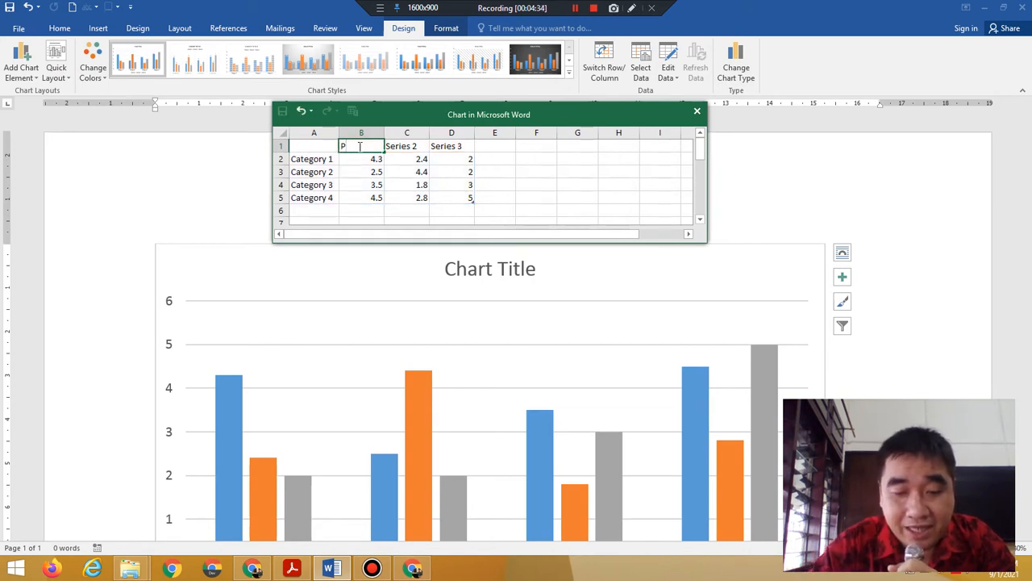
text(ria)
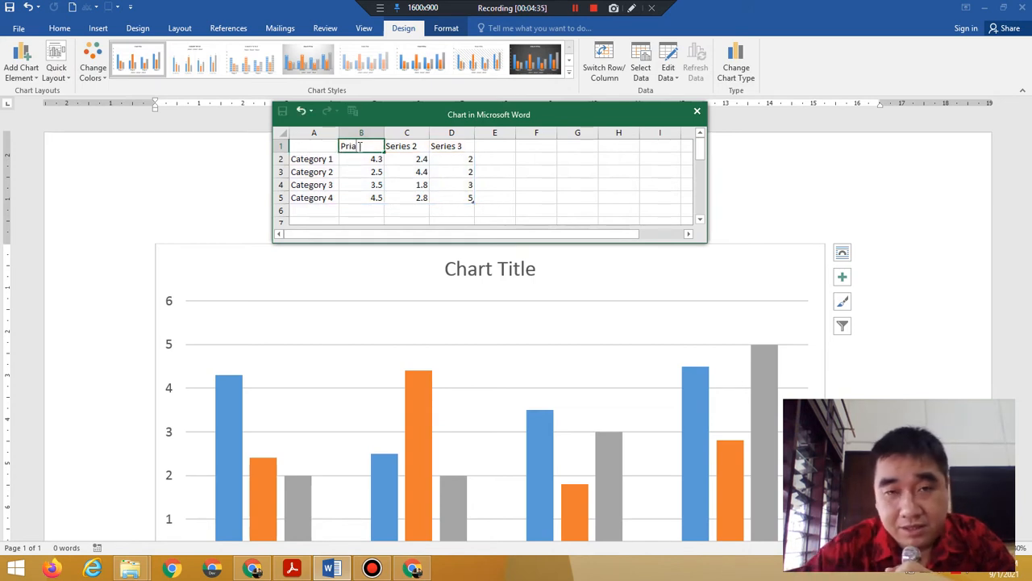
click(417, 150)
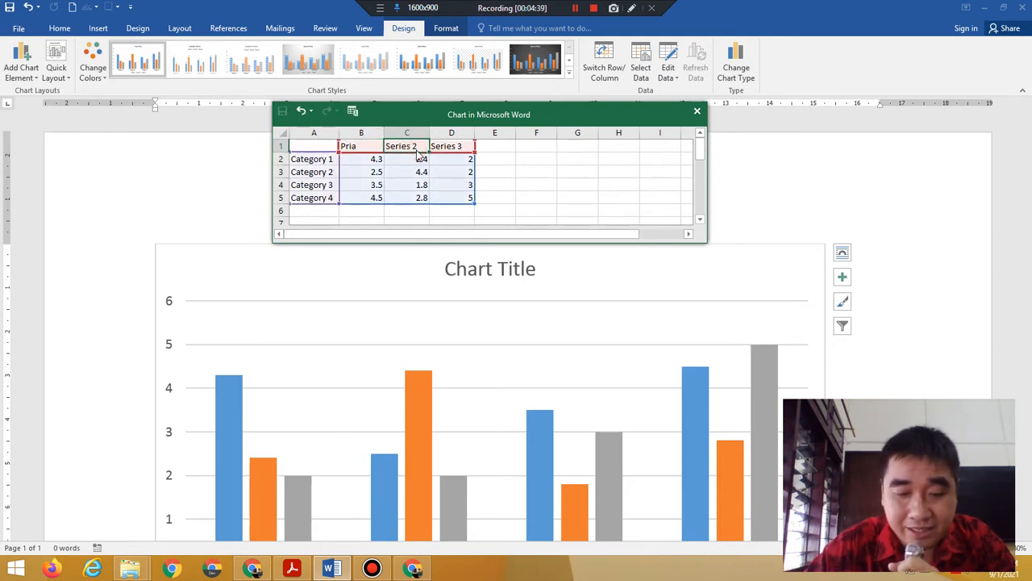
text(Wa)
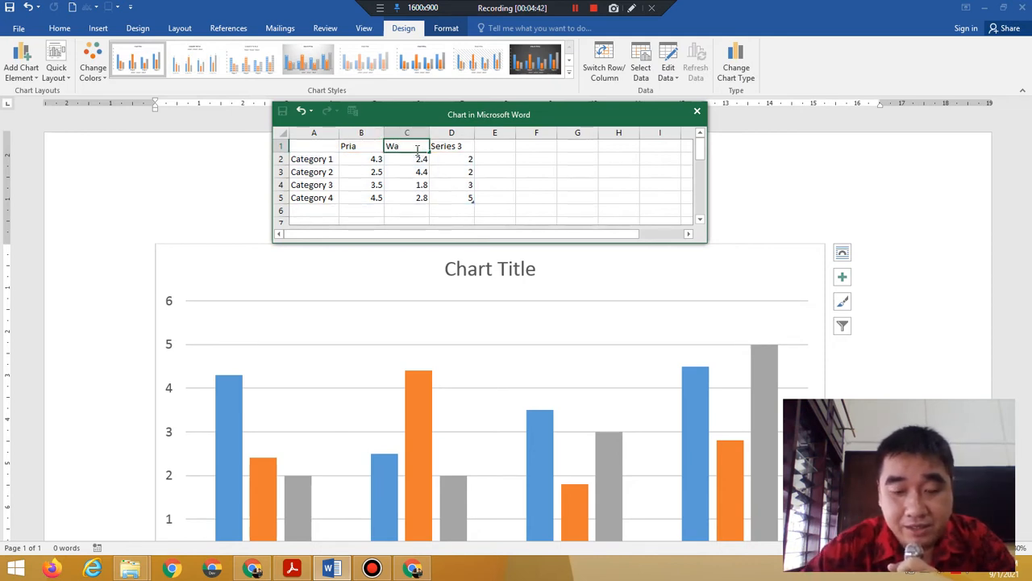
text(nita)
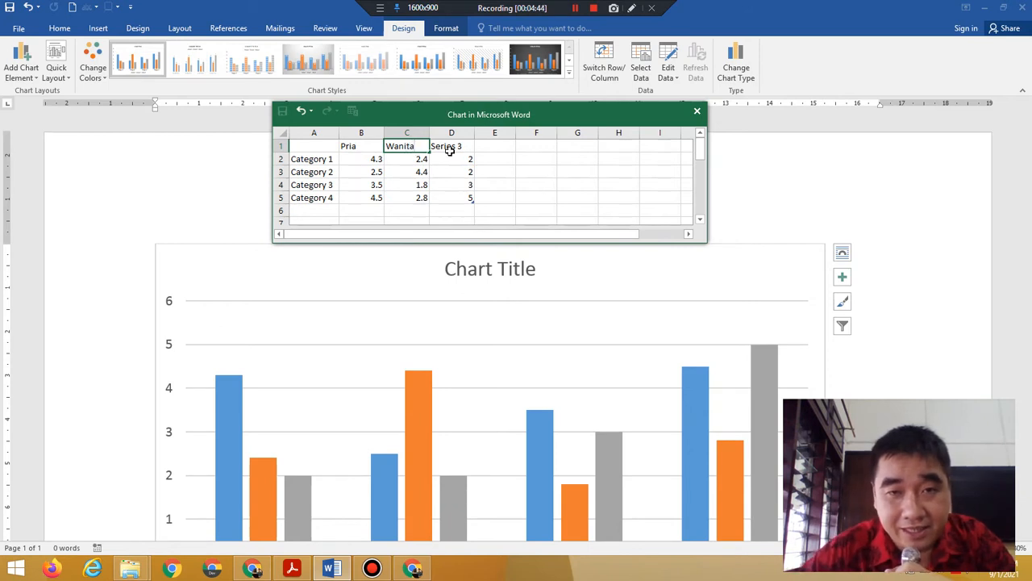
Rename the first three categories in the chart's data sheet as 7A, 7B and 7C.
click(306, 158)
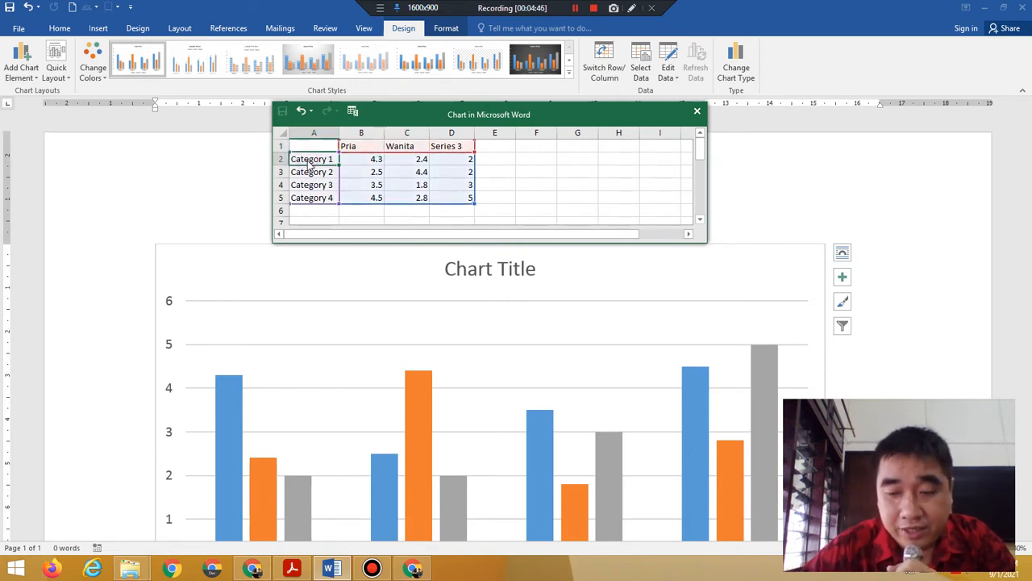
text(P)
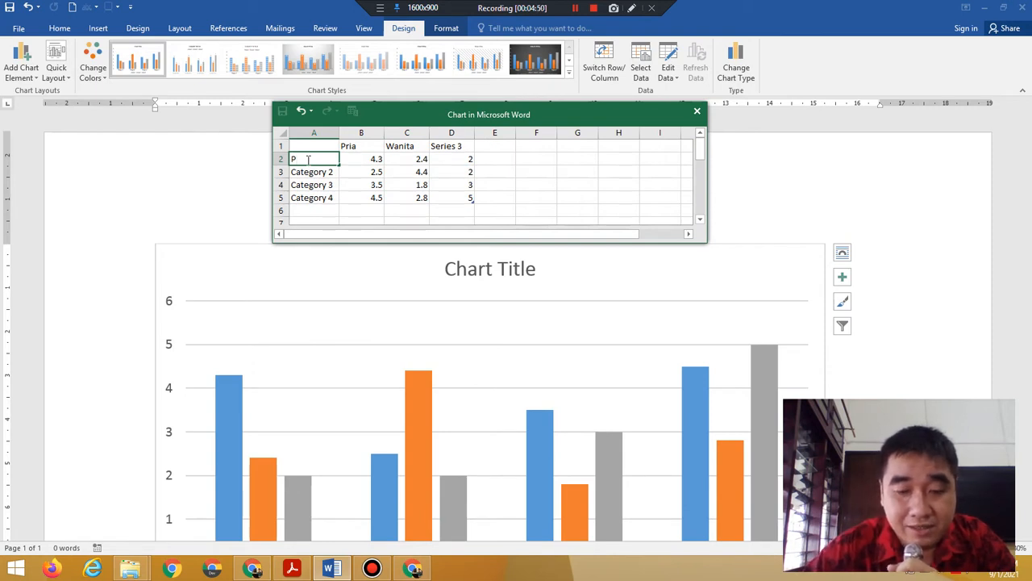
text(A)
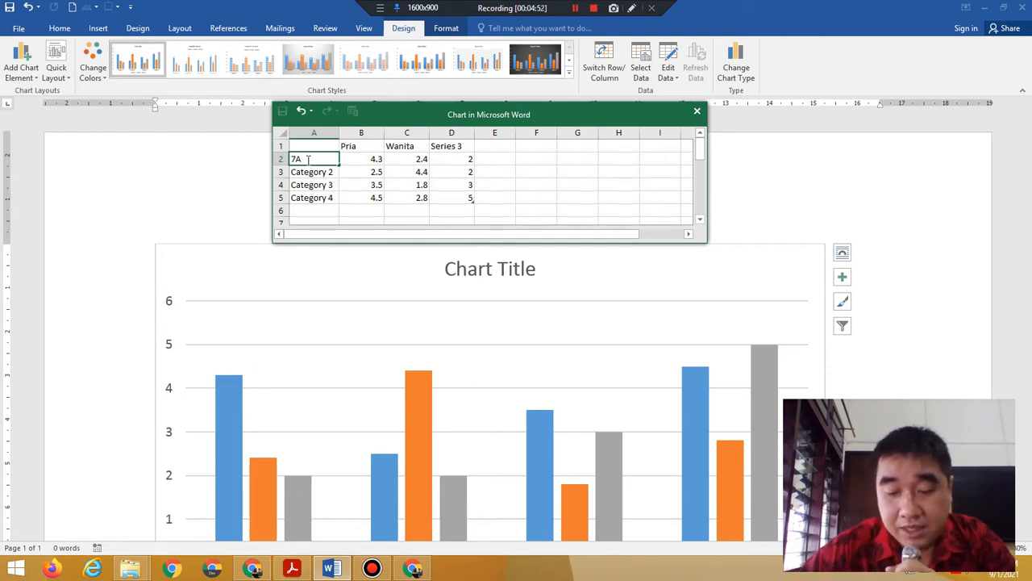
key(Return)
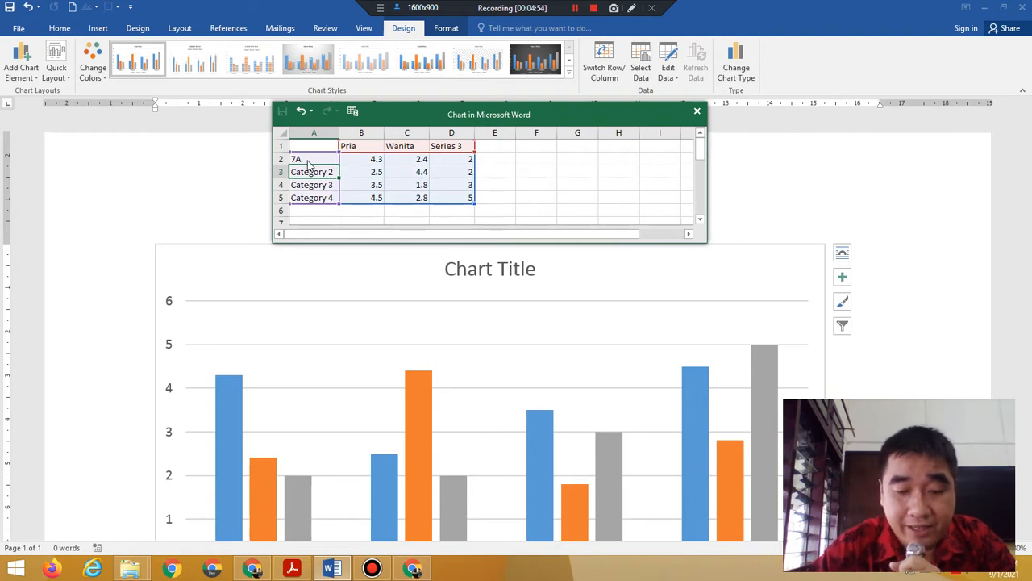
text(7)
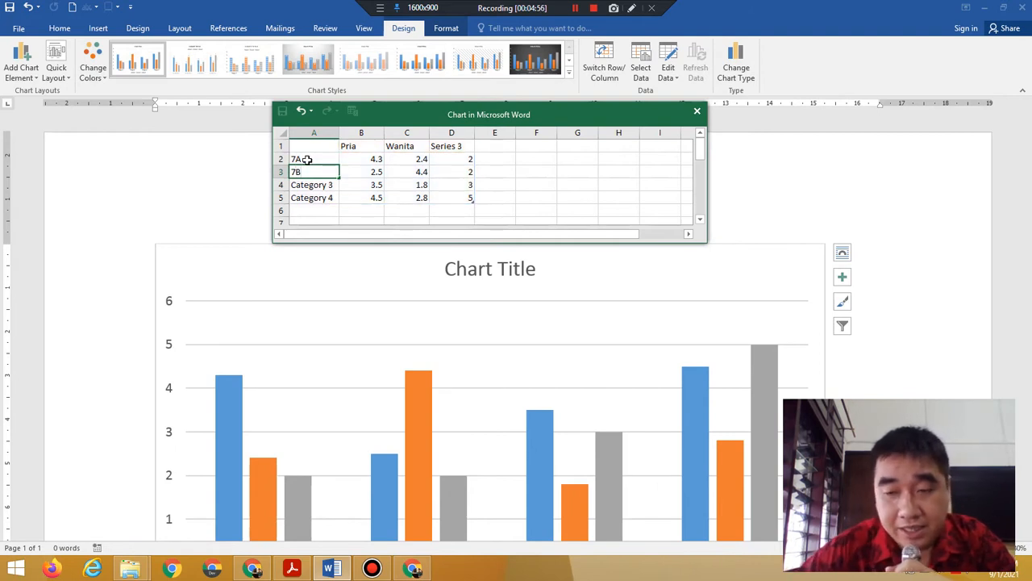
text(B)
key(Return)
text(7)
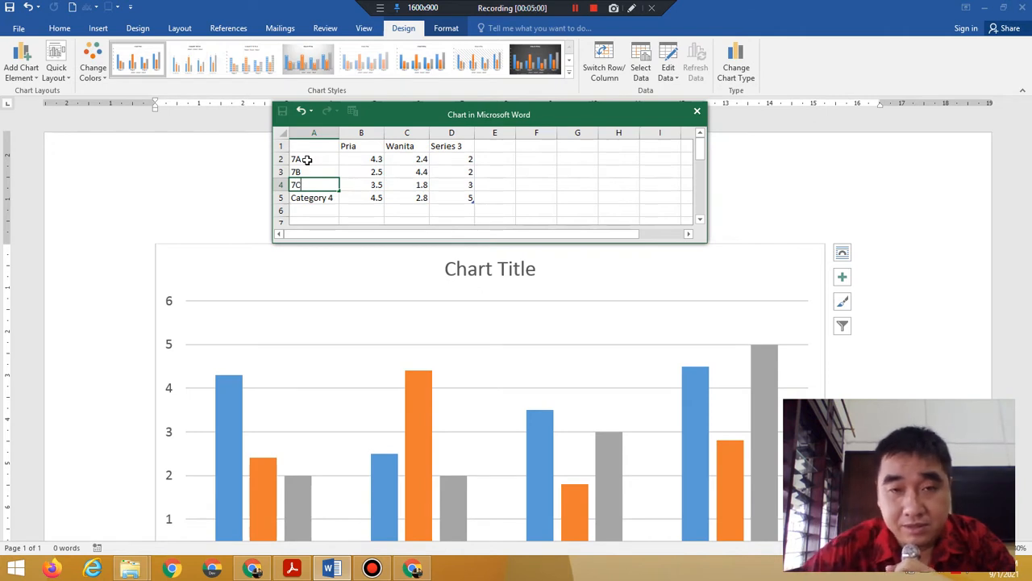
text(C)
Check the figures in the exercise PDF and fill row 7A of the chart data with Pria 30 and Wanita 25.
click(376, 159)
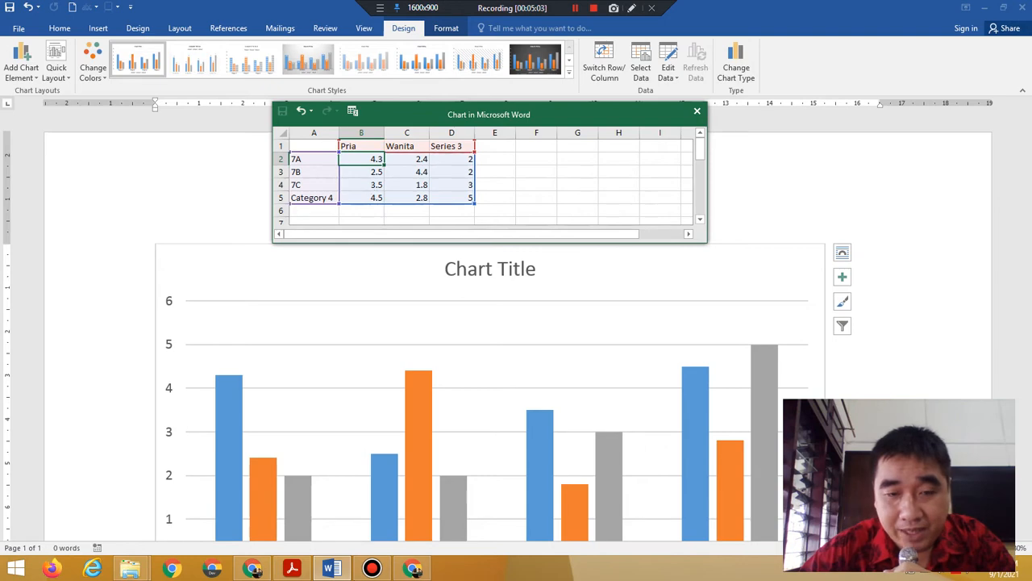
click(310, 570)
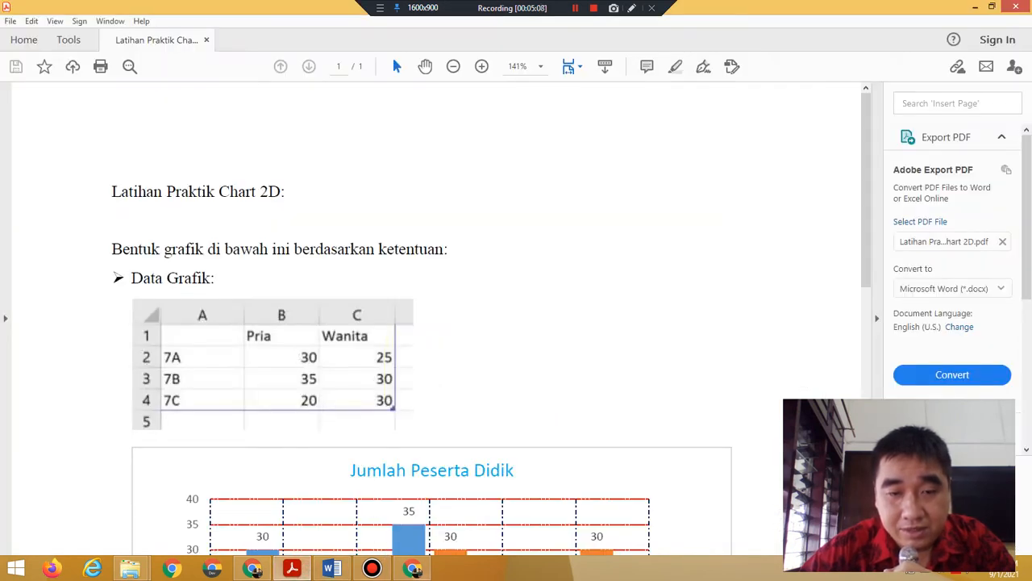
click(331, 569)
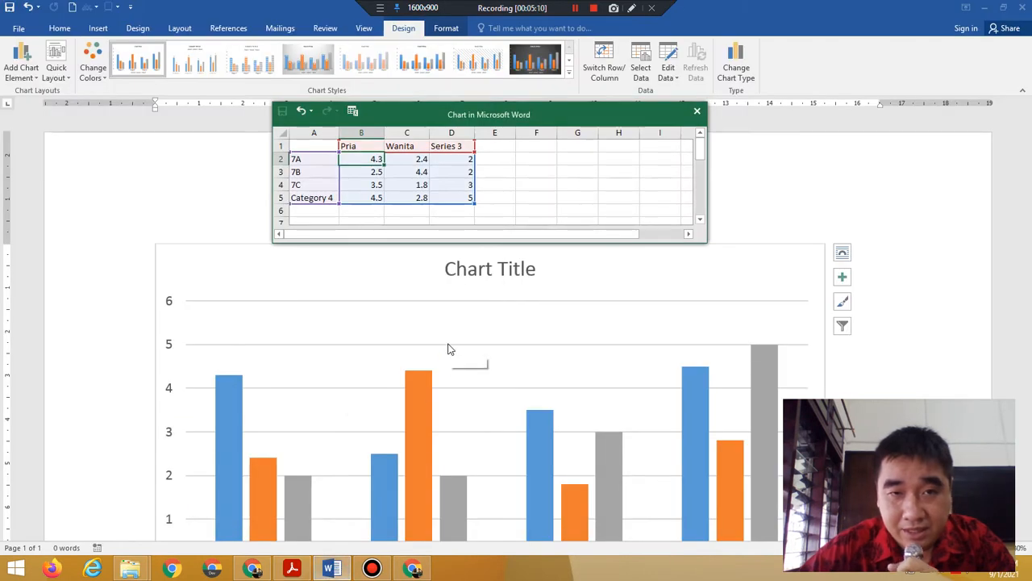
text(30)
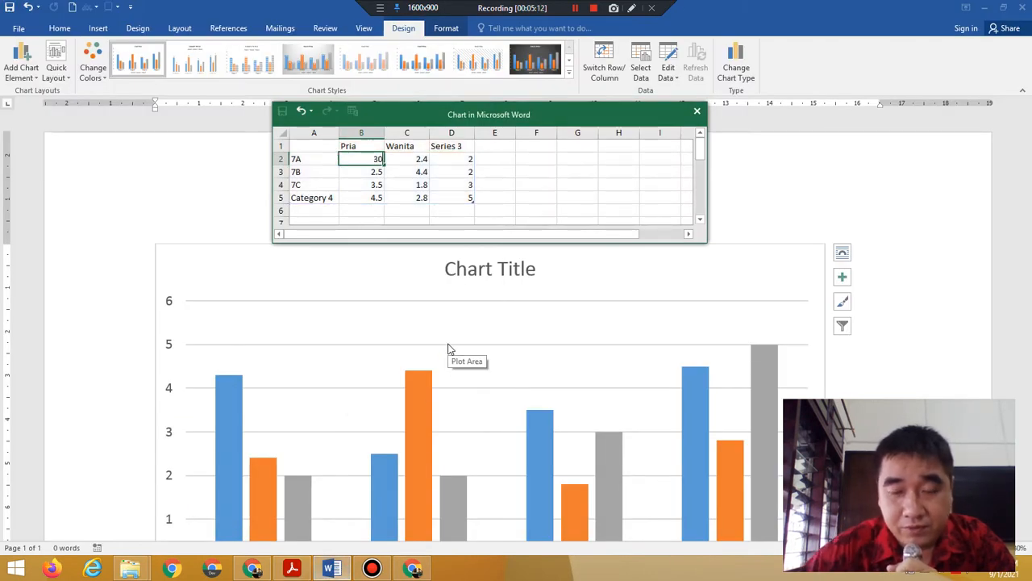
key(Tab)
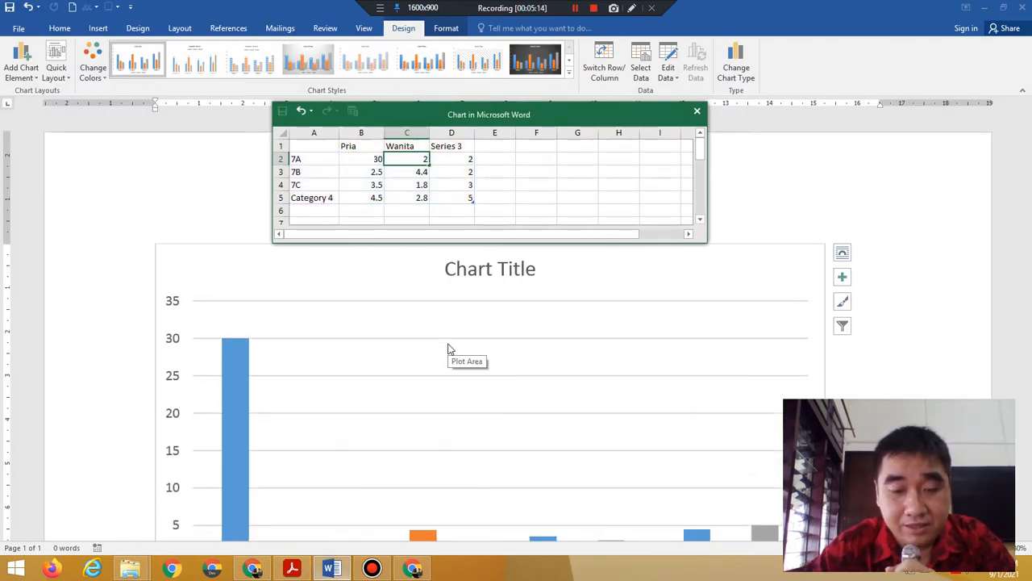
text(25)
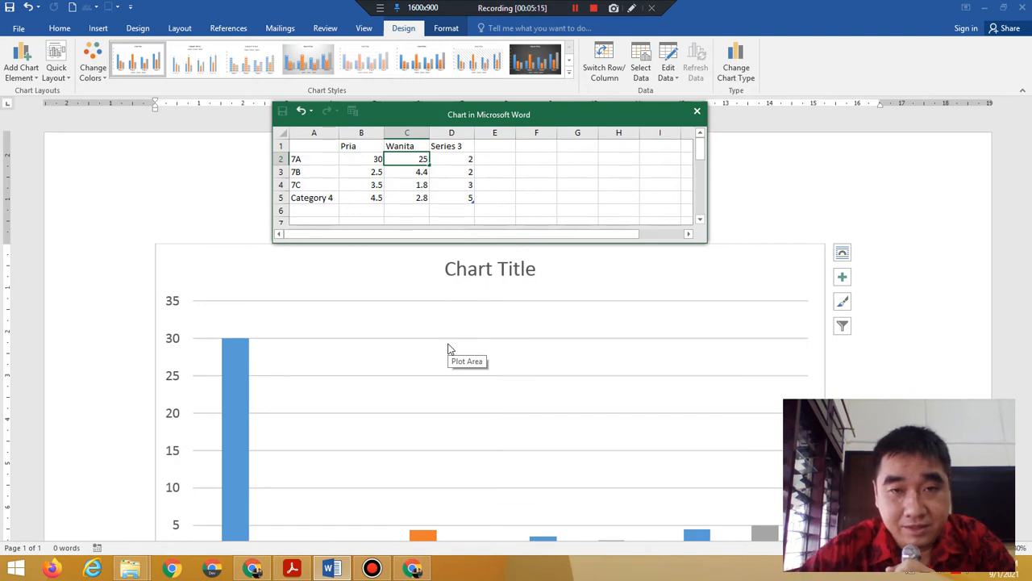
Check the figures in the exercise PDF and fill row 7B of the chart data with Pria 35 and Wanita 30.
click(375, 176)
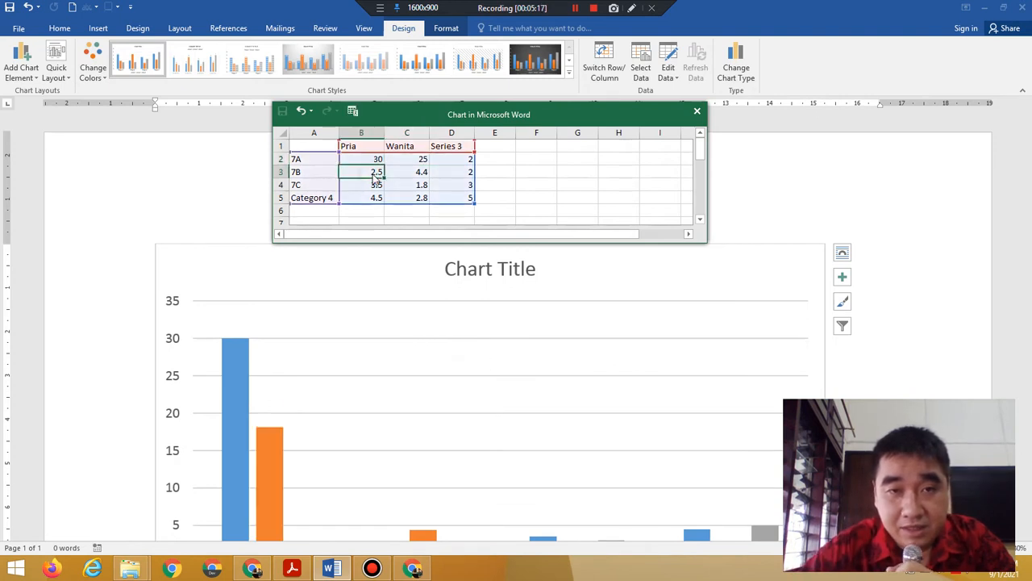
click(292, 568)
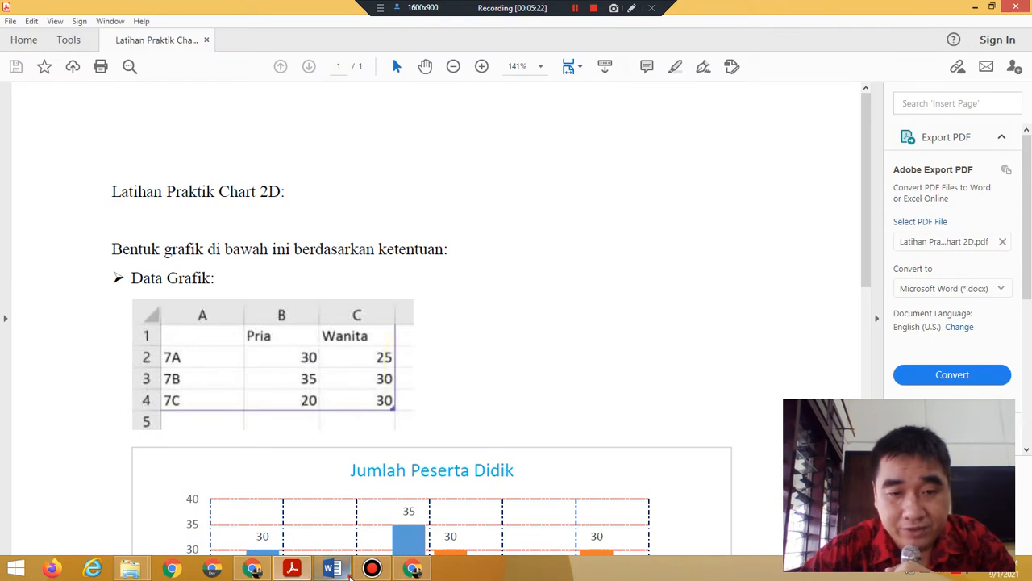
click(347, 572)
text(35)
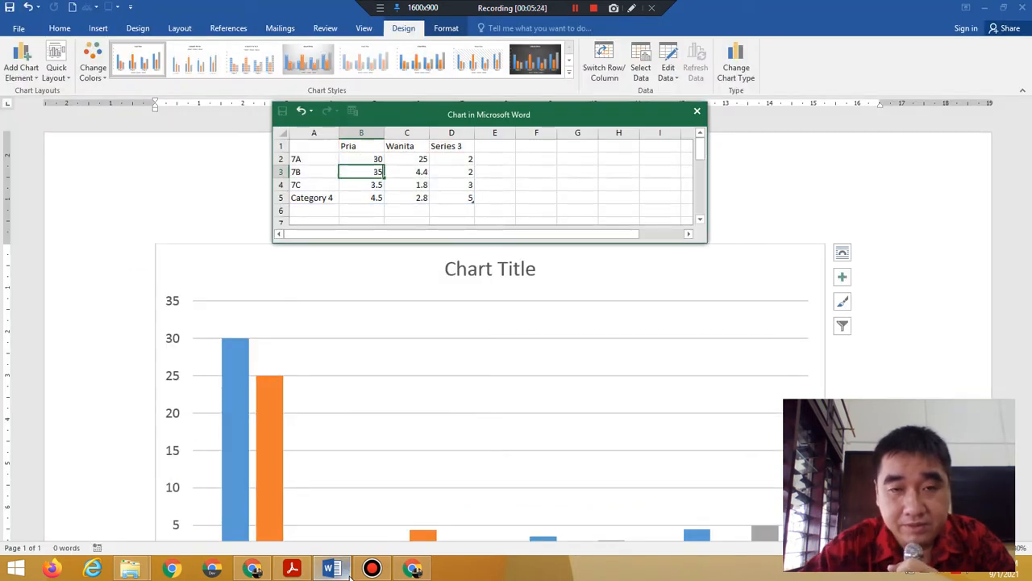
key(Tab)
text(3)
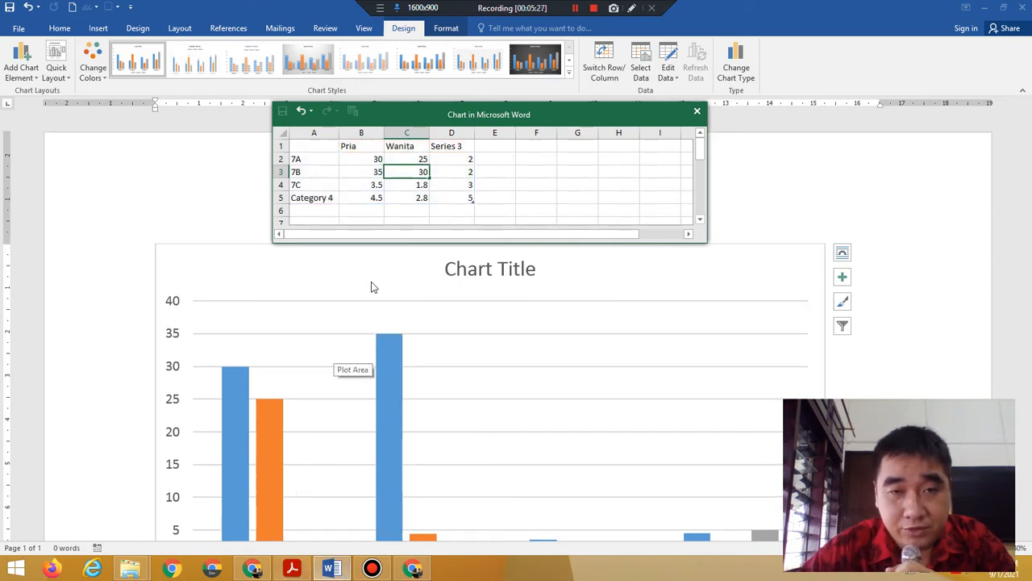
Check the figures in the exercise PDF and fill row 7C of the chart data with Pria 20 and Wanita 30.
click(385, 186)
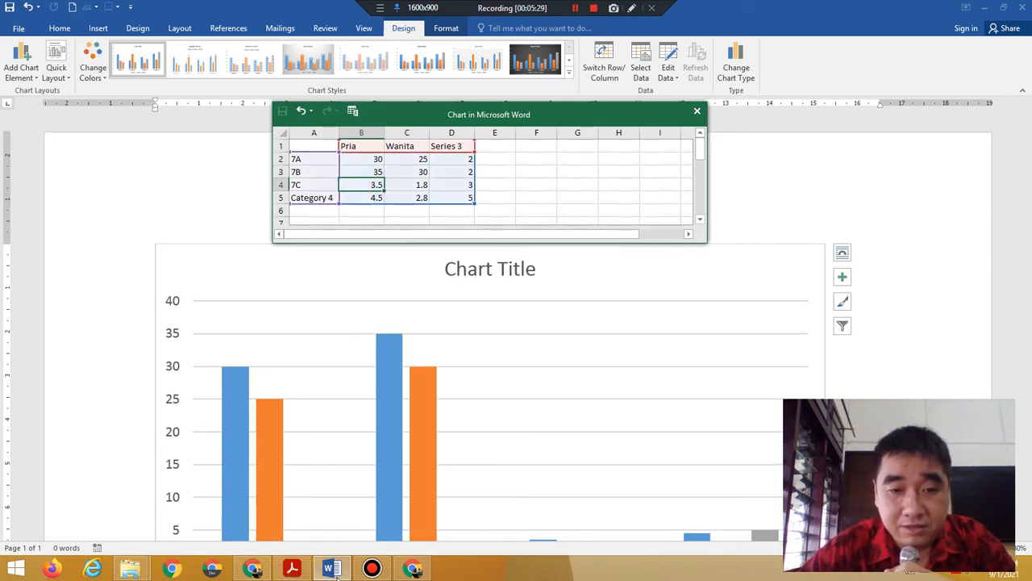
click(293, 570)
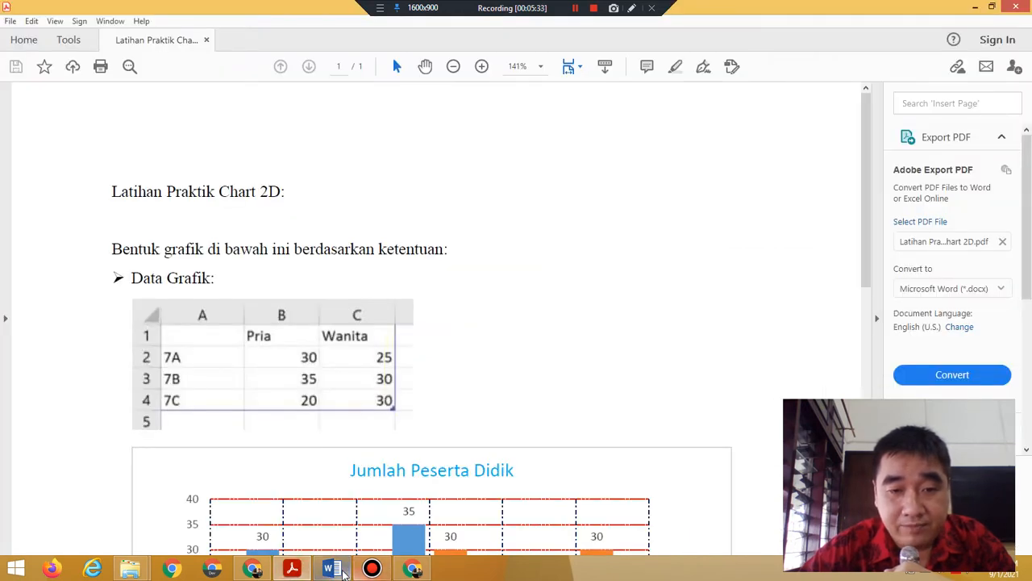
click(337, 569)
text(20)
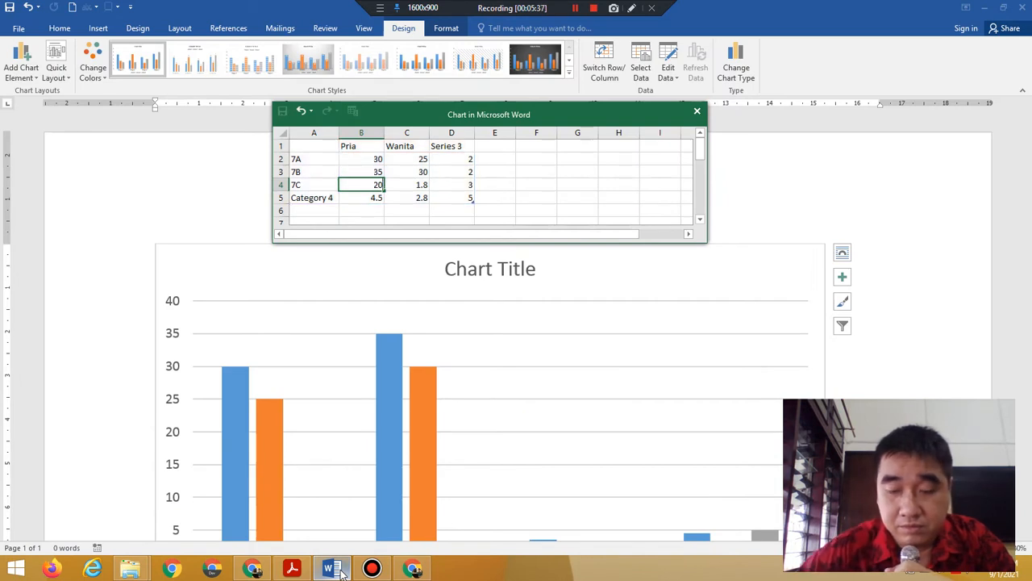
key(Tab)
text(30)
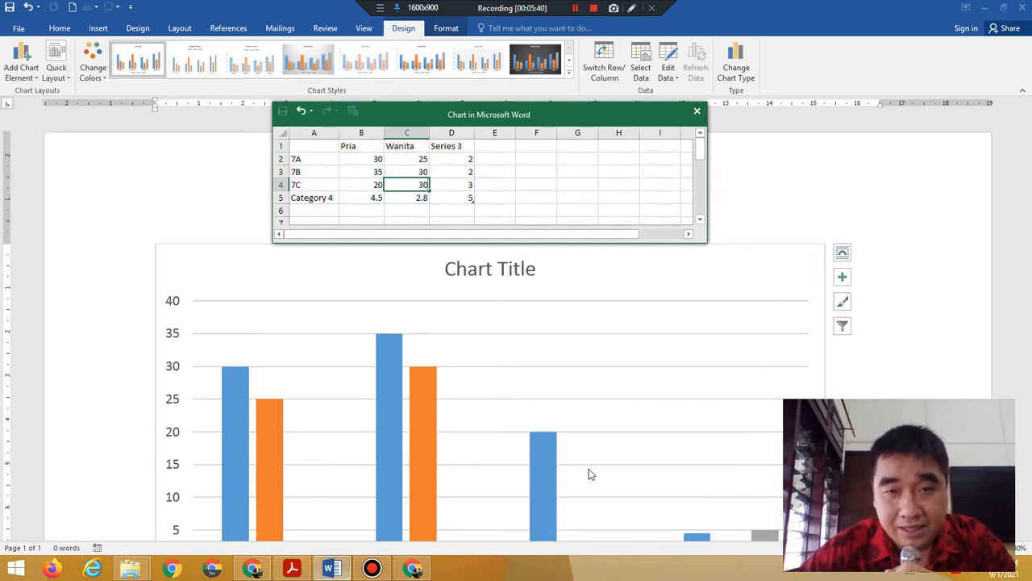
click(602, 195)
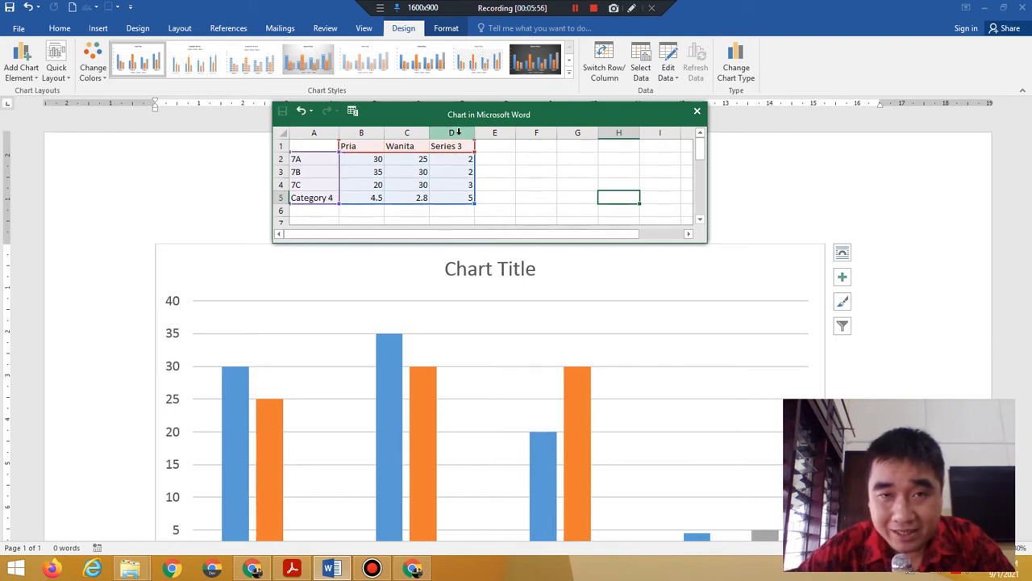
Delete the Series 3 column from the chart's data sheet.
right_click(457, 131)
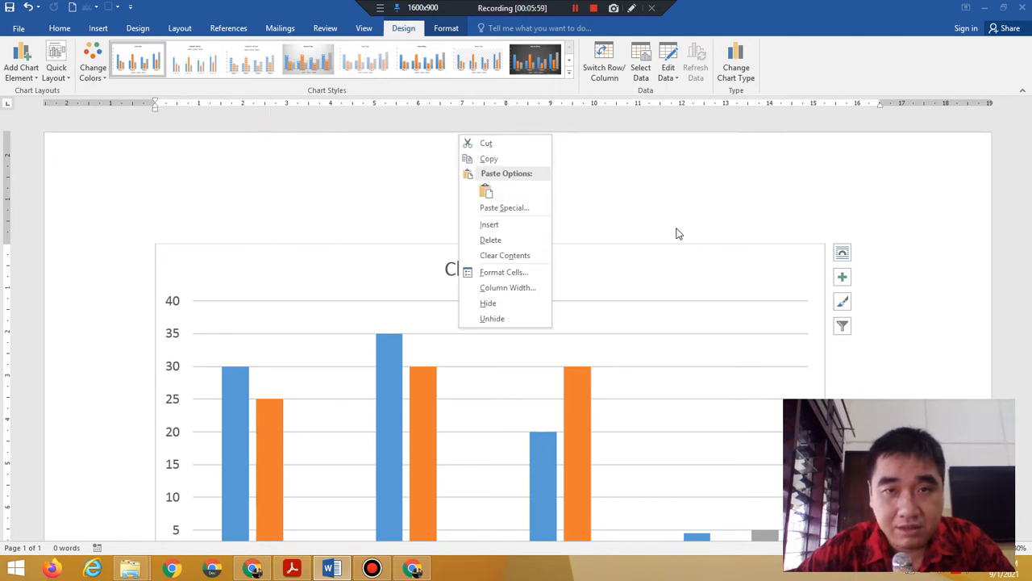
key(Escape)
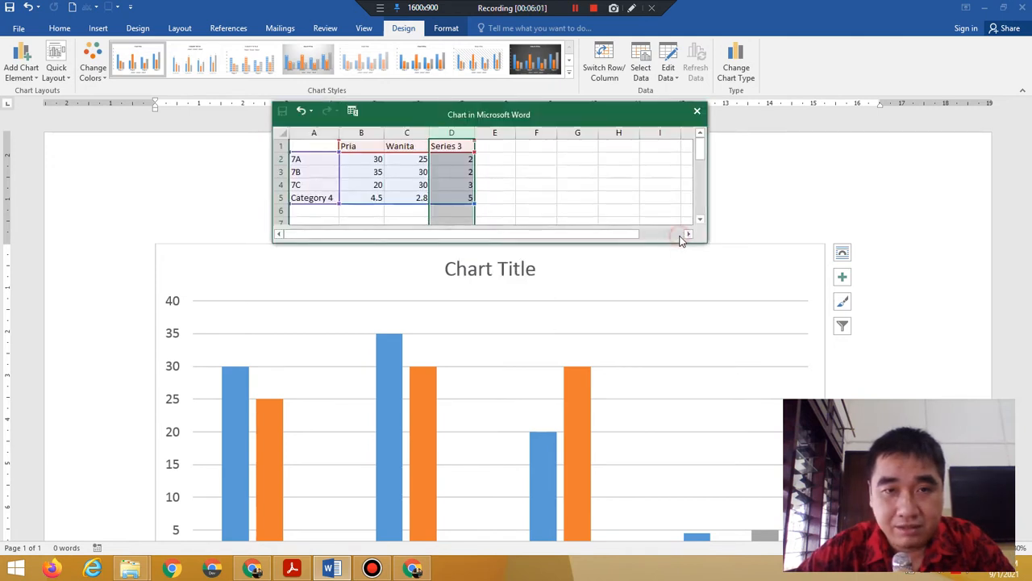
right_click(448, 132)
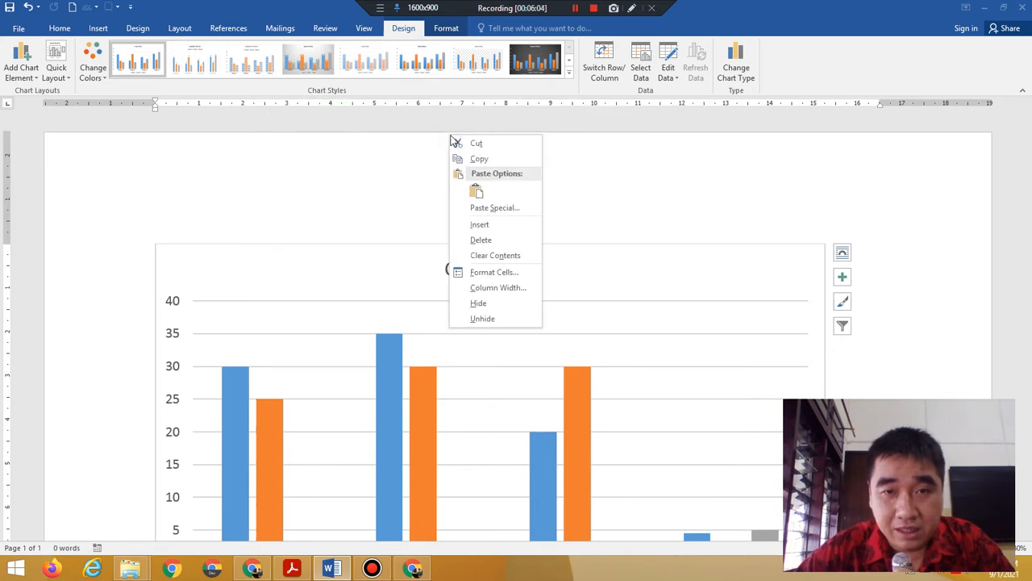
click(481, 239)
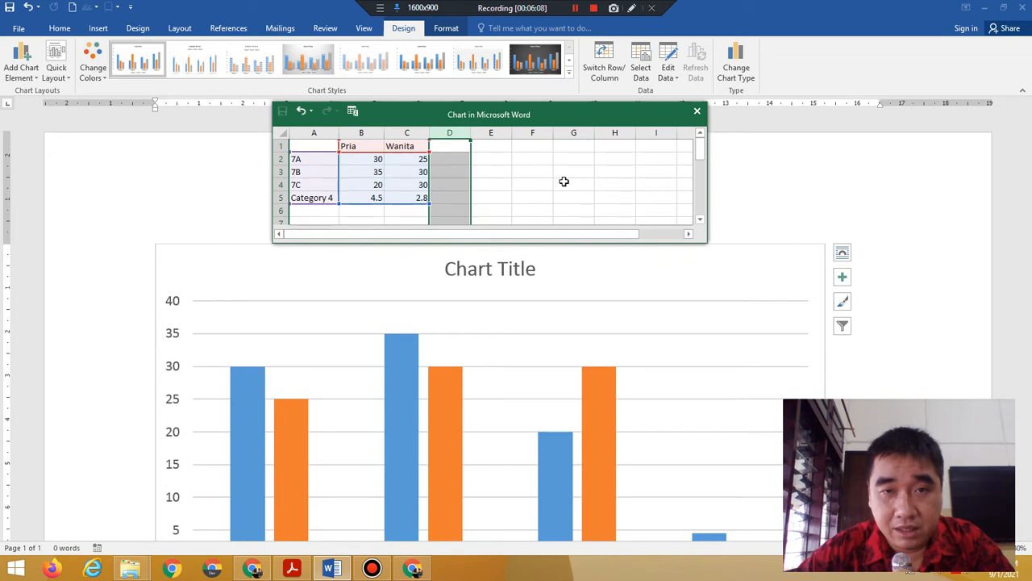
Enlarge the chart's data sheet window and undo the deletion of the Series 3 column.
click(710, 246)
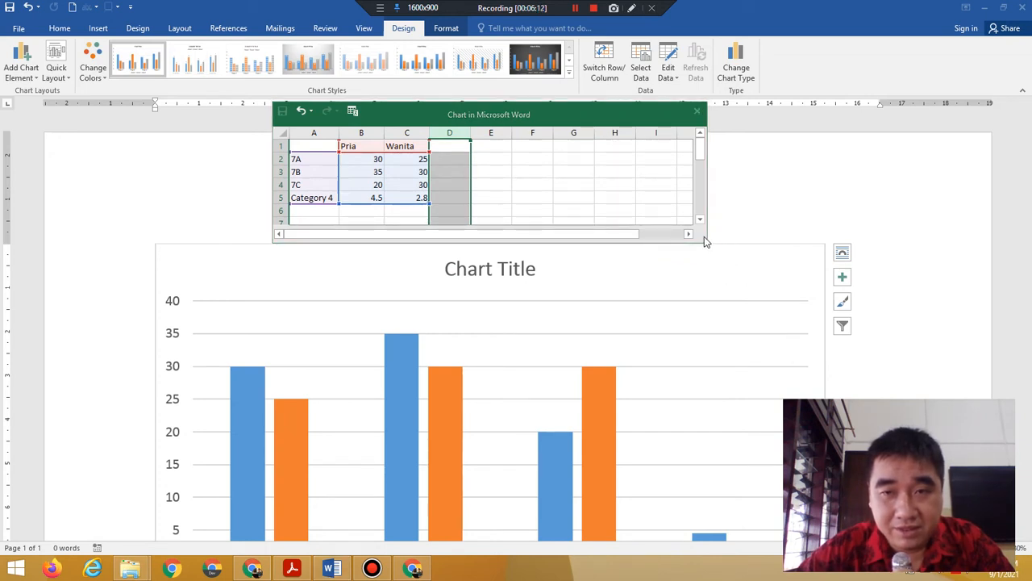
click(626, 113)
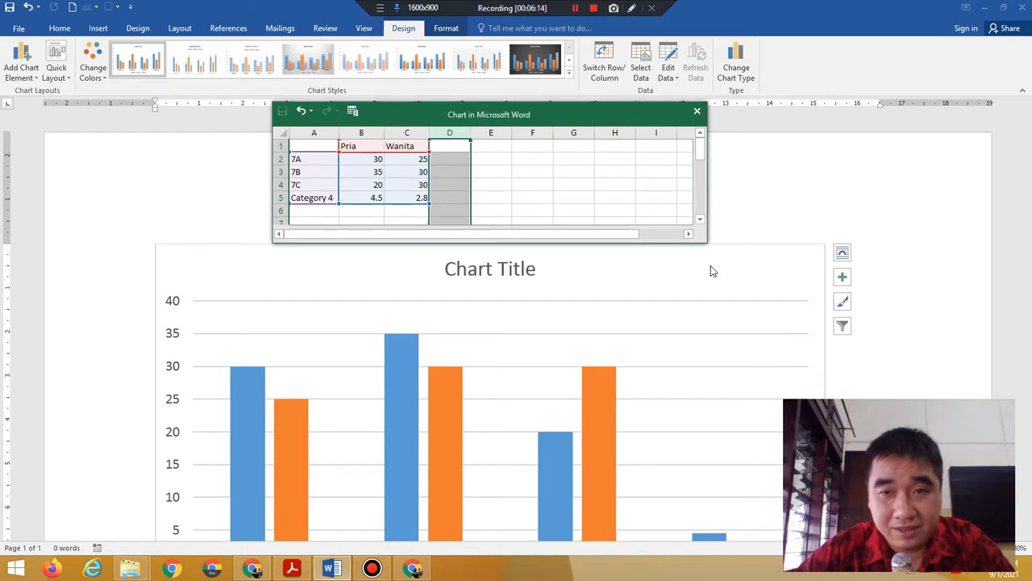
drag(707, 240, 867, 465)
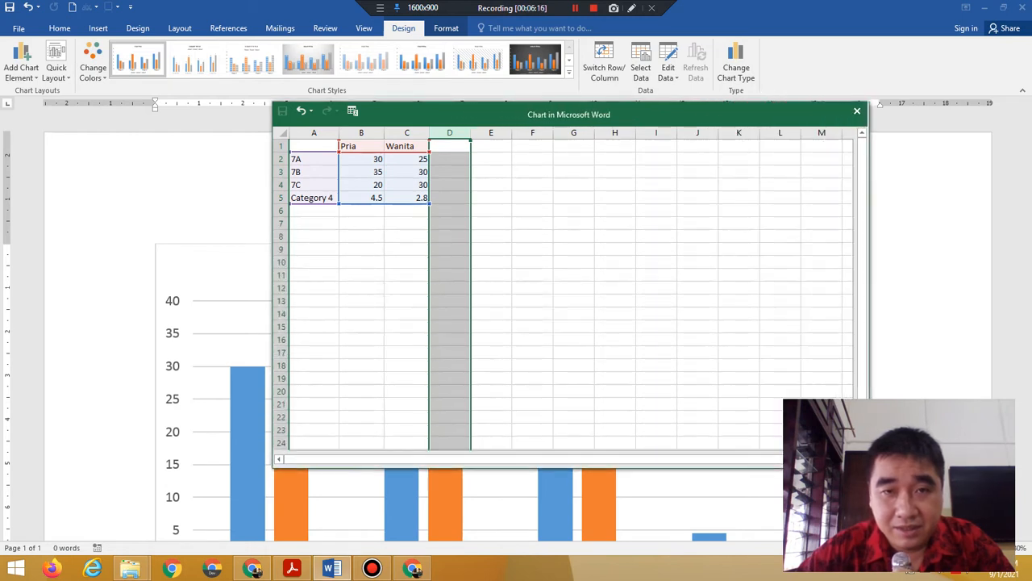
click(299, 110)
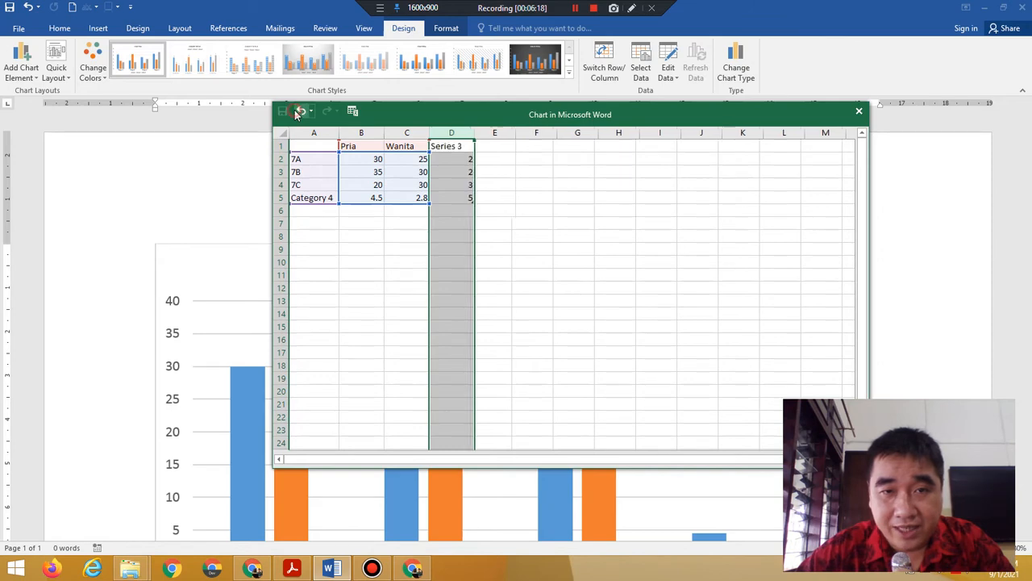
Delete the Series 3 column and the Category 4 row from the chart's data and close the data sheet.
right_click(457, 134)
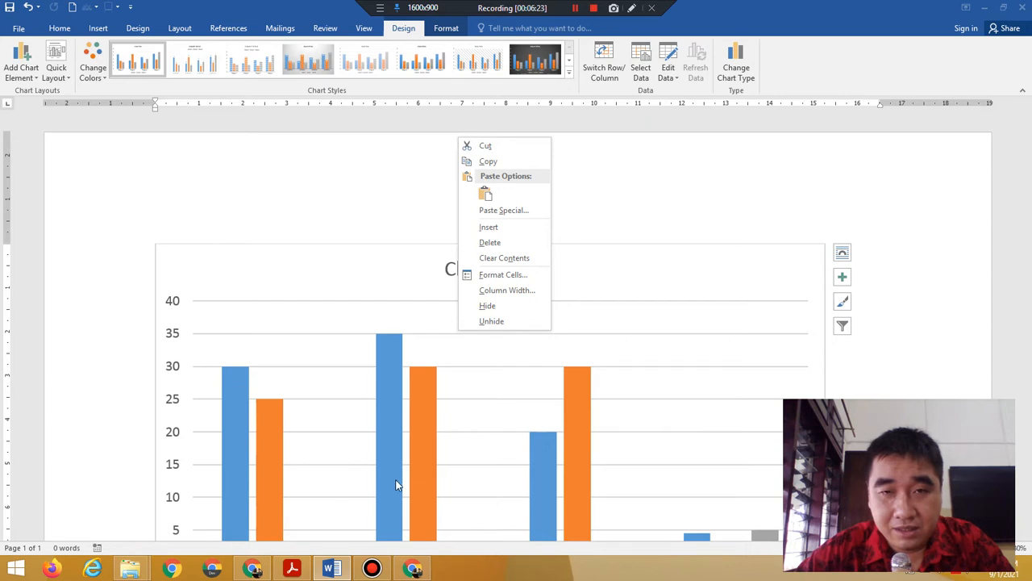
click(500, 245)
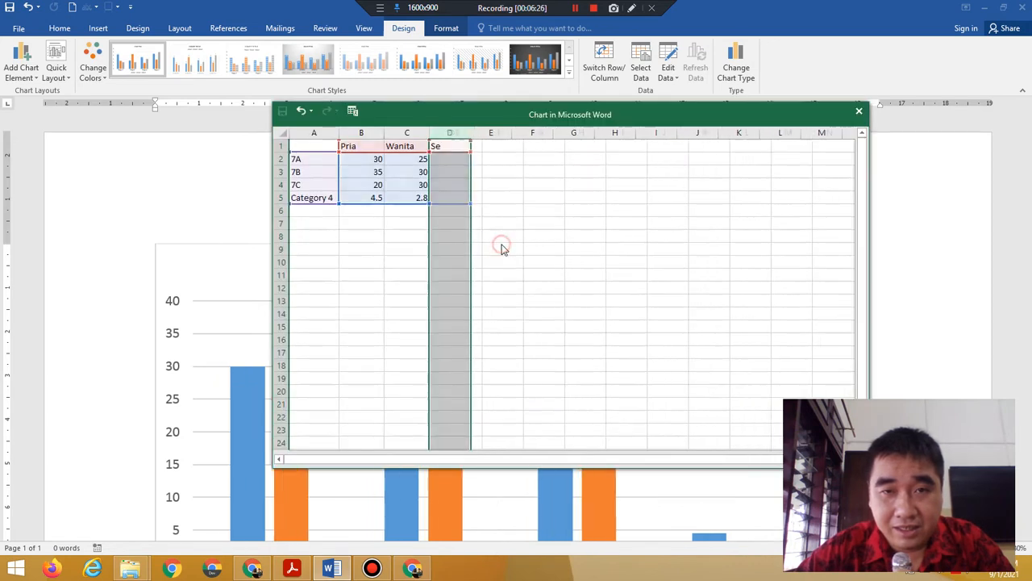
right_click(278, 197)
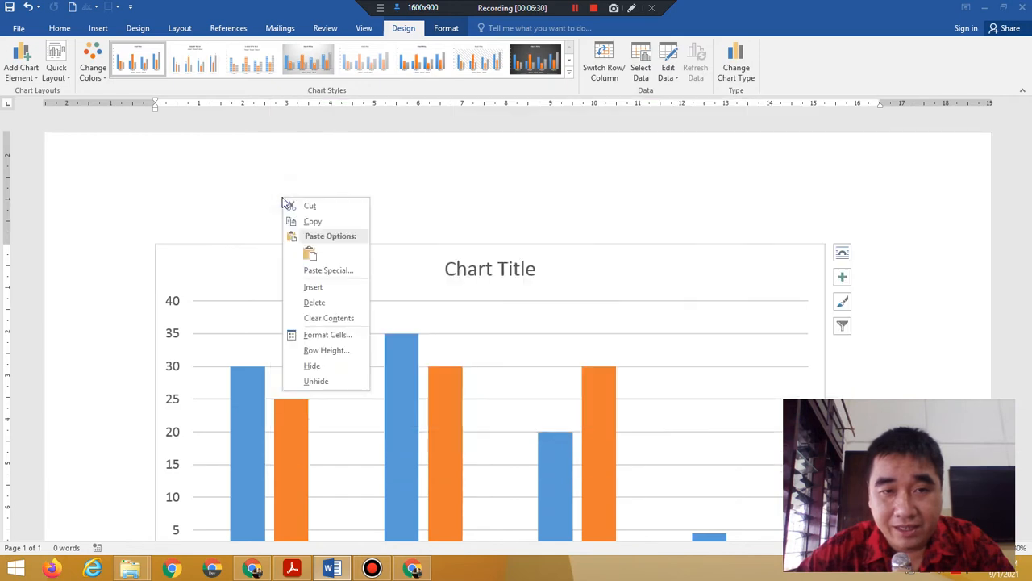
click(314, 302)
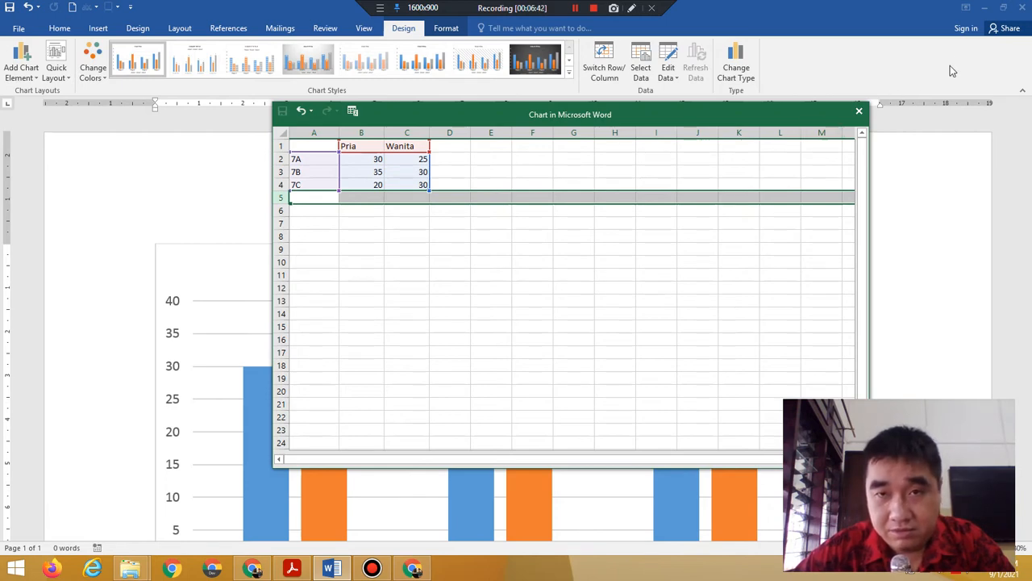
click(860, 112)
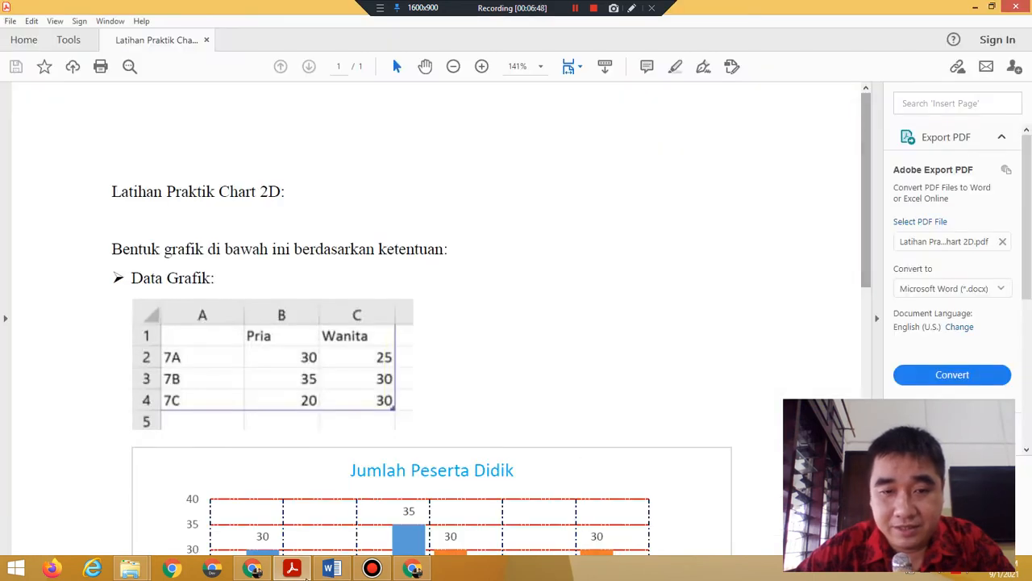
Check the title in the exercise PDF and replace the chart title in Word with "Jumlah Peserta Didik".
click(328, 569)
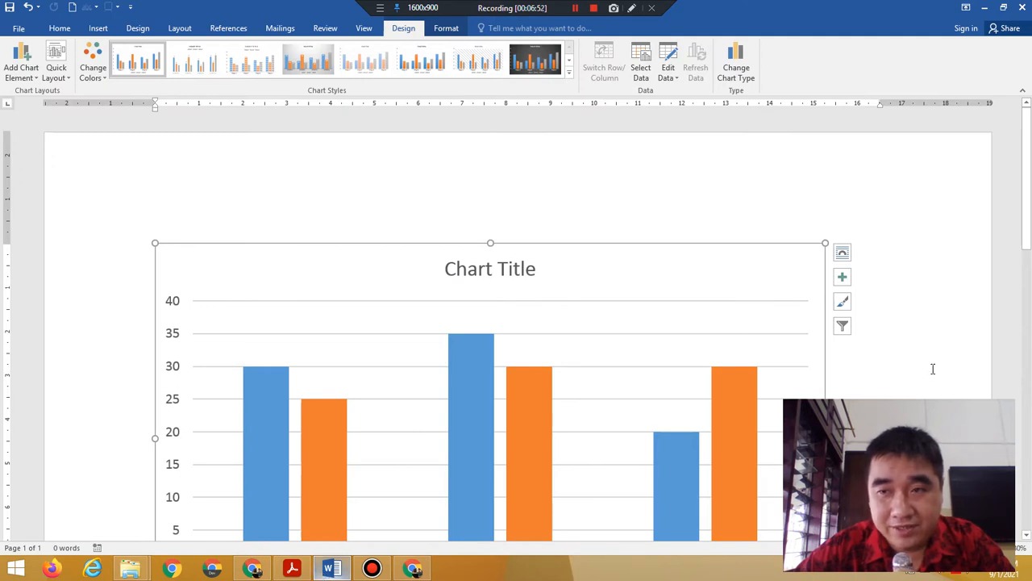
drag(1028, 248, 1027, 291)
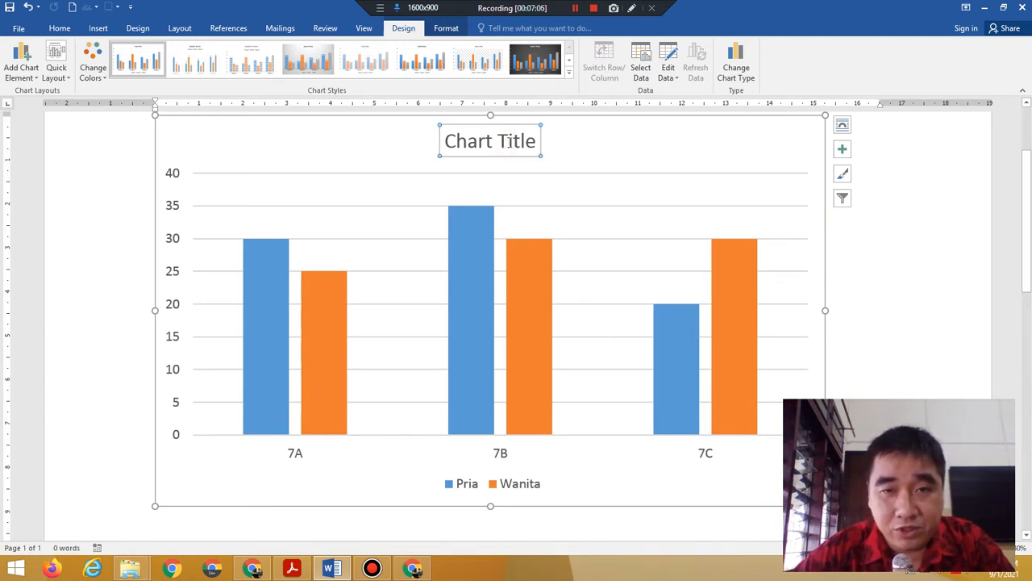
click(533, 144)
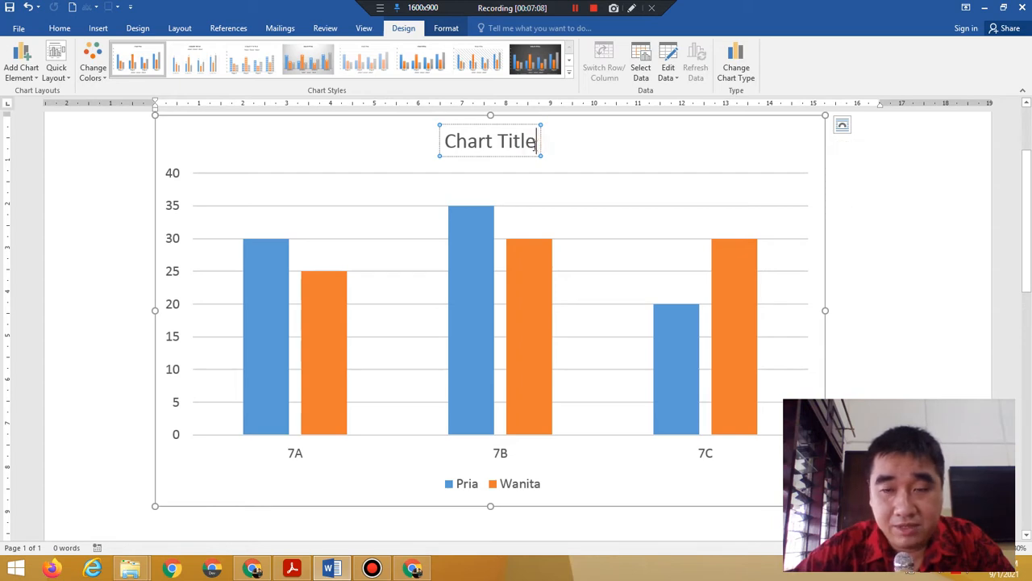
click(292, 568)
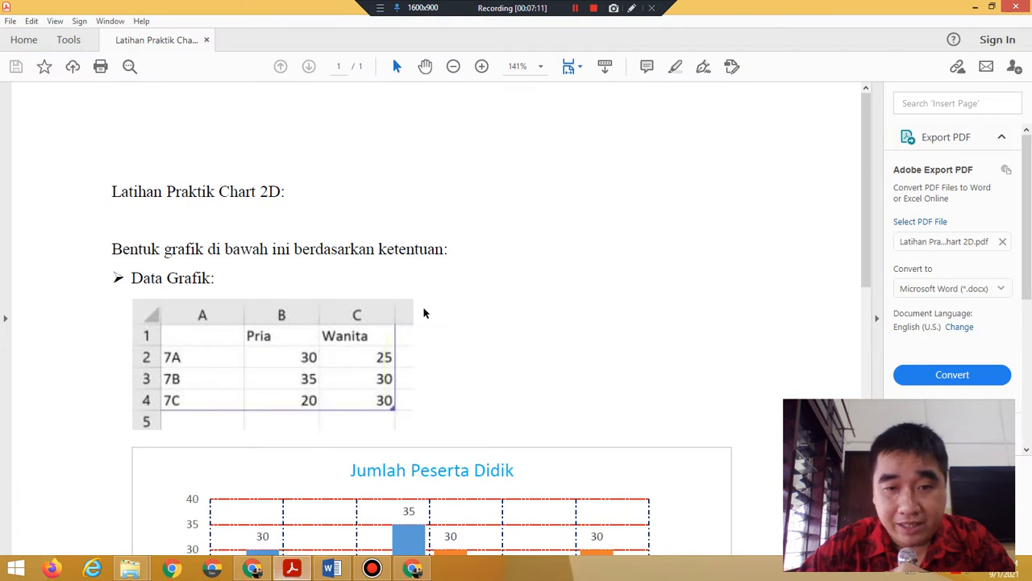
drag(866, 251, 915, 337)
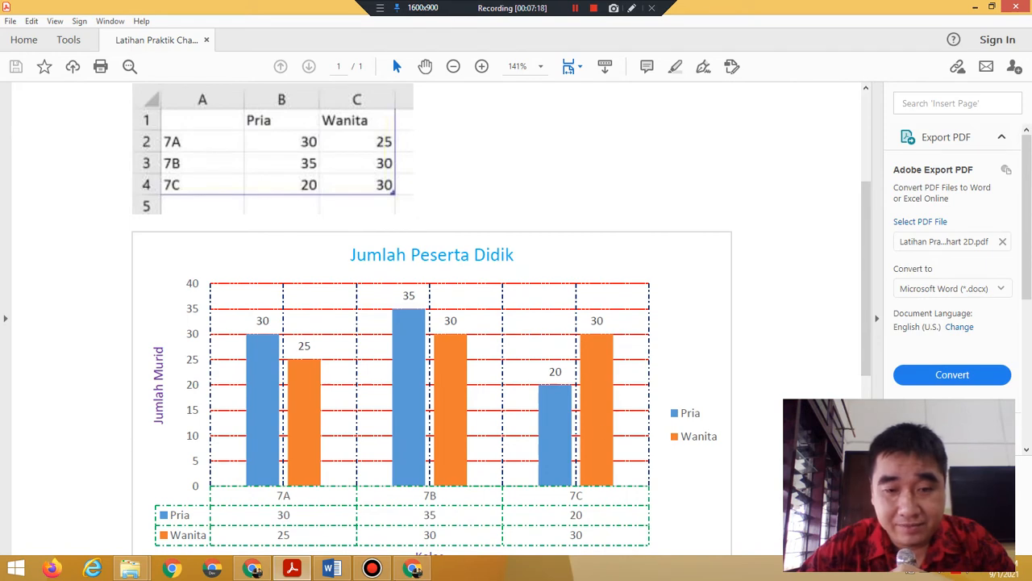
click(330, 569)
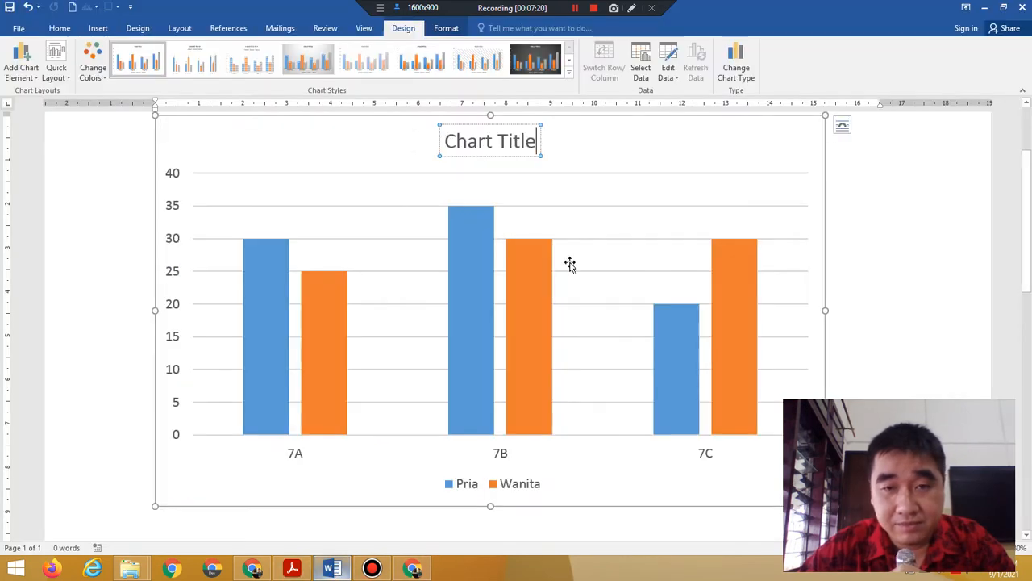
key(BackSpace)
key(BackSpace)
key(BackSpace)
key(BackSpace)
key(BackSpace)
key(BackSpace)
key(BackSpace)
key(BackSpace)
key(BackSpace)
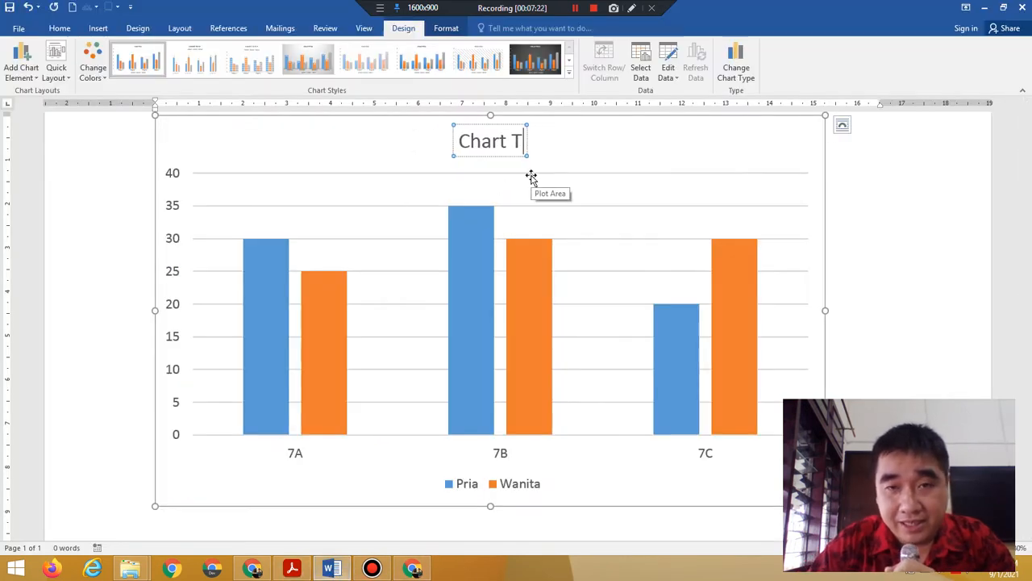
key(BackSpace)
key(BackSpace)
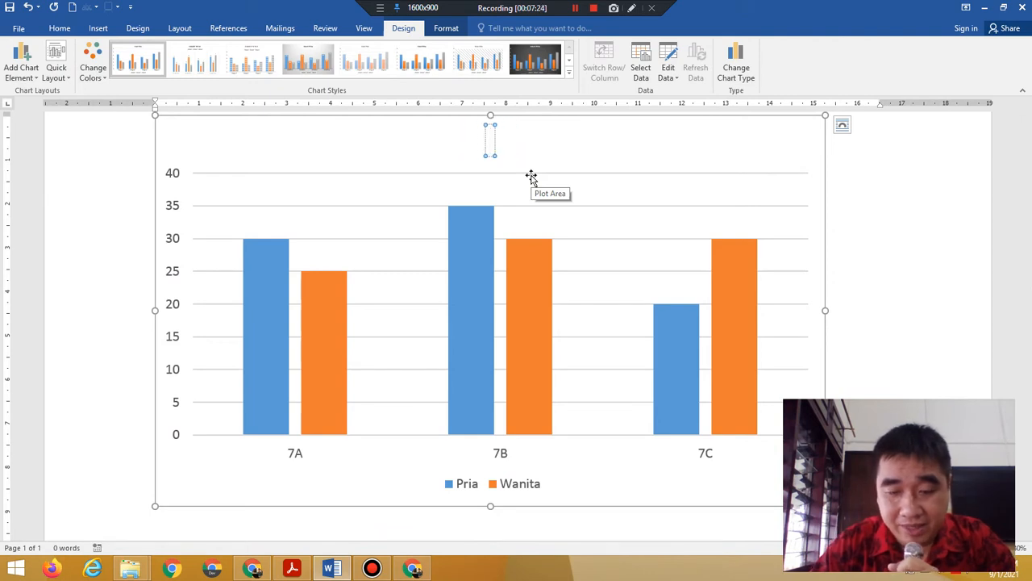
text(J)
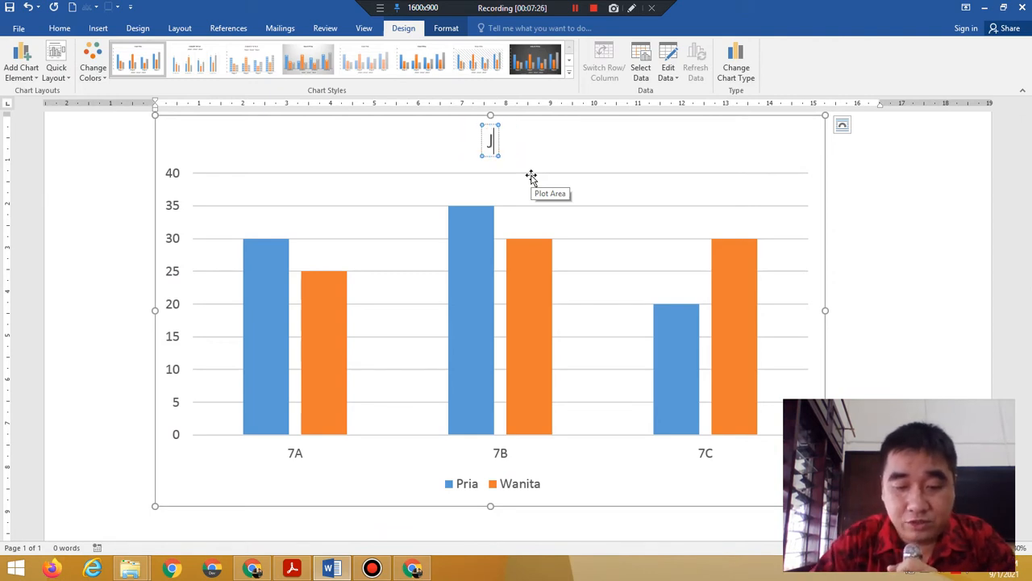
text(umlah)
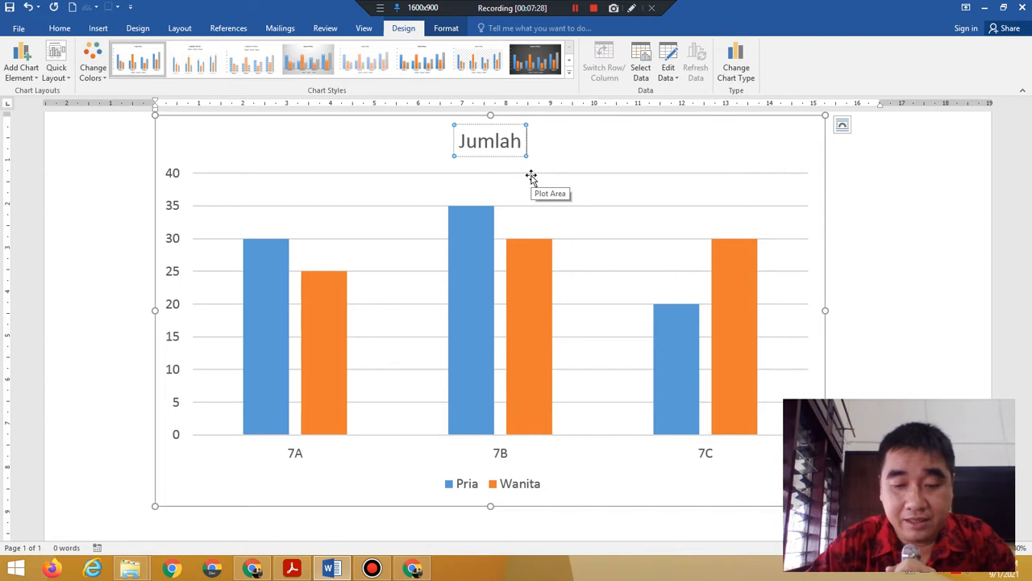
text( Pserta)
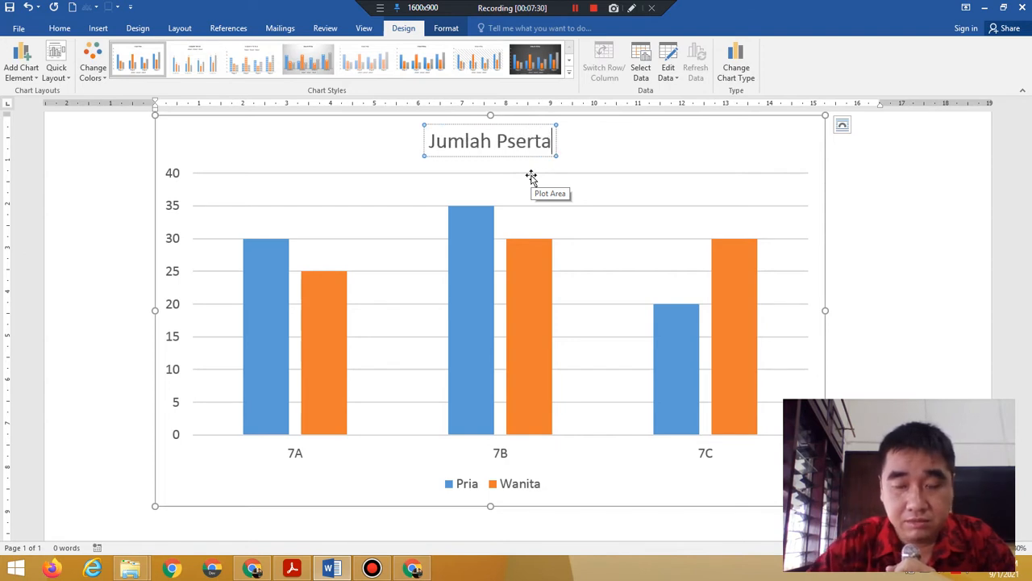
key(Left)
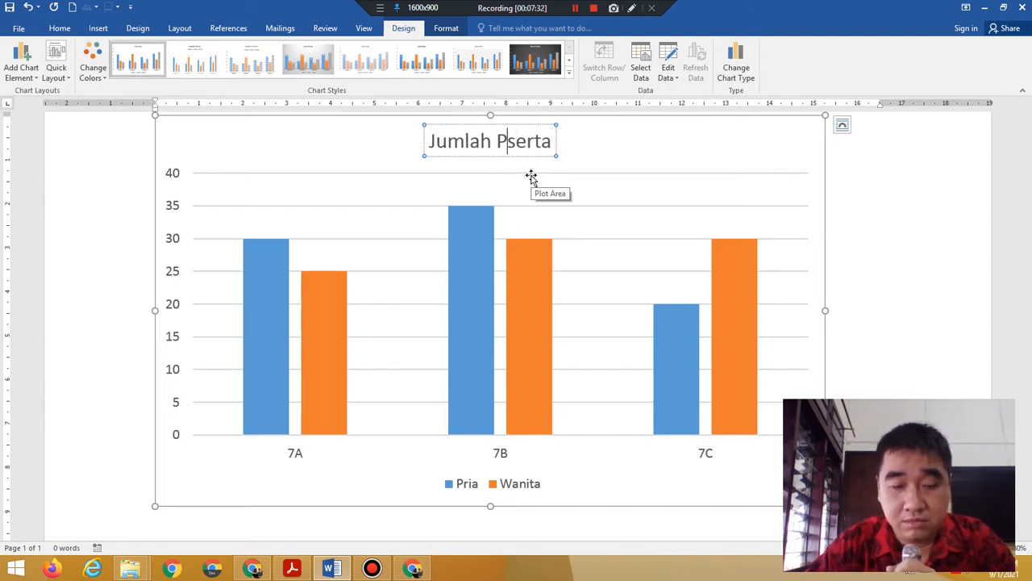
text(erta)
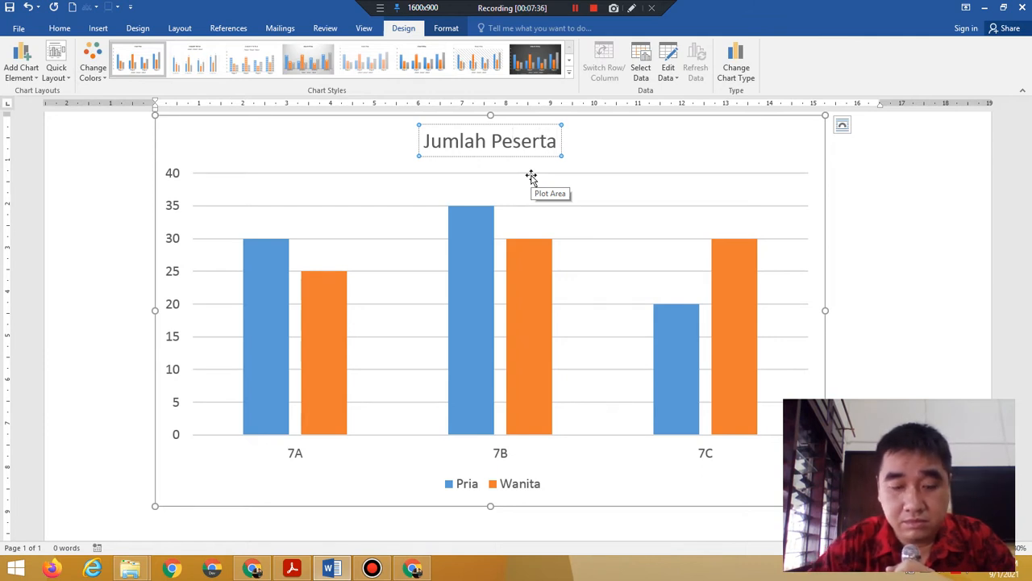
text( Didik)
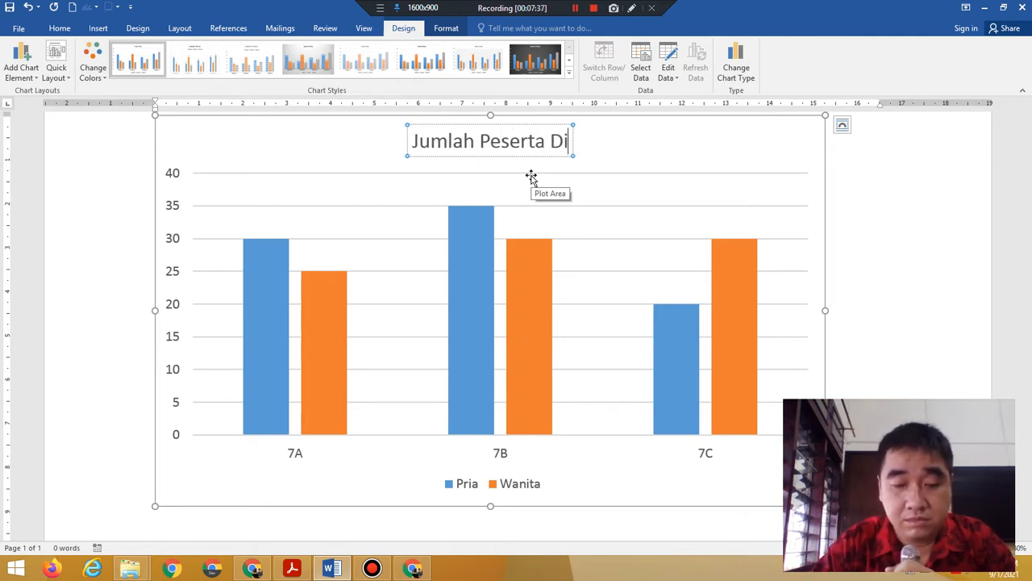
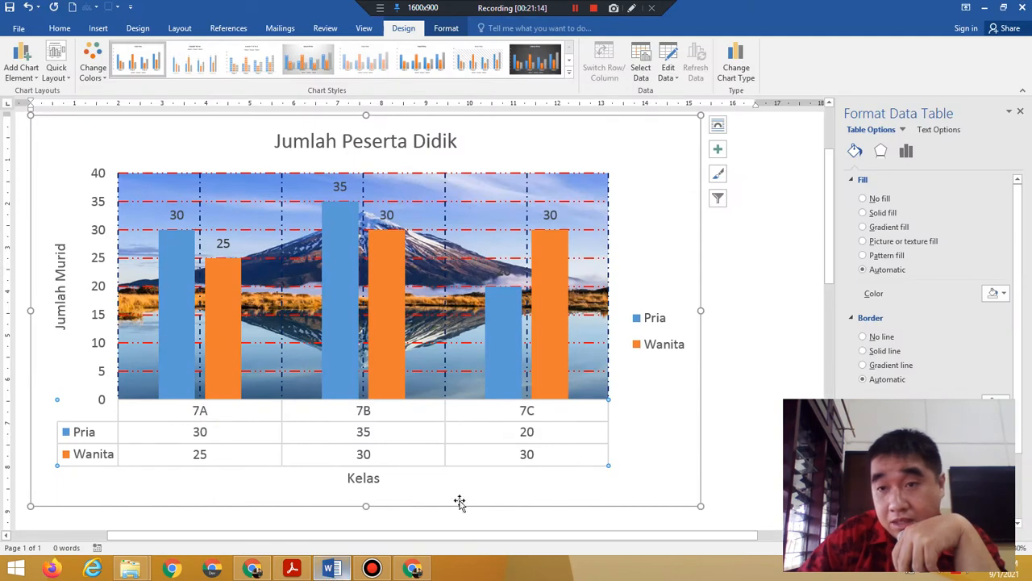
Try a solid green fill on the chart's data table.
click(877, 212)
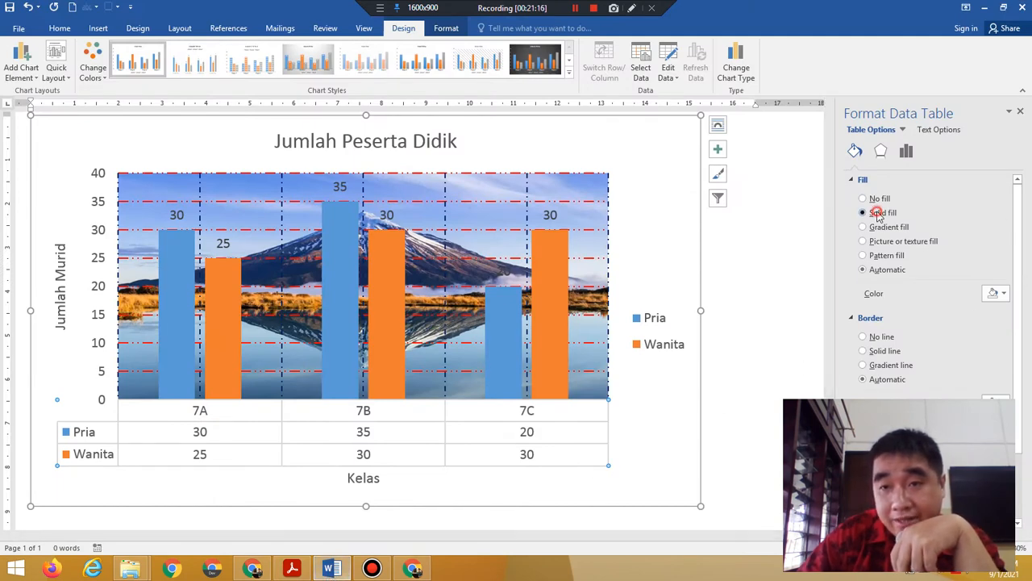
click(1003, 295)
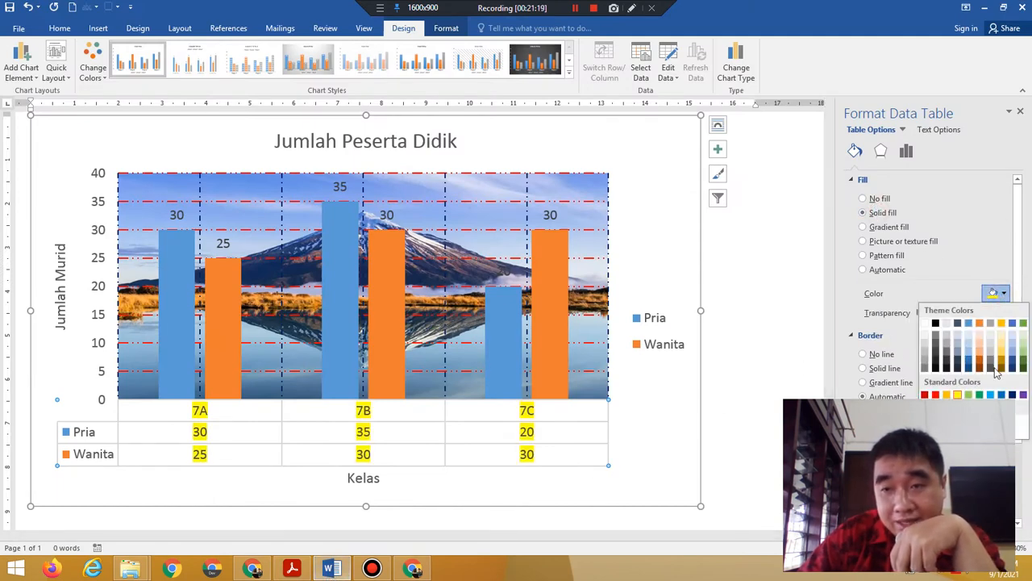
click(979, 394)
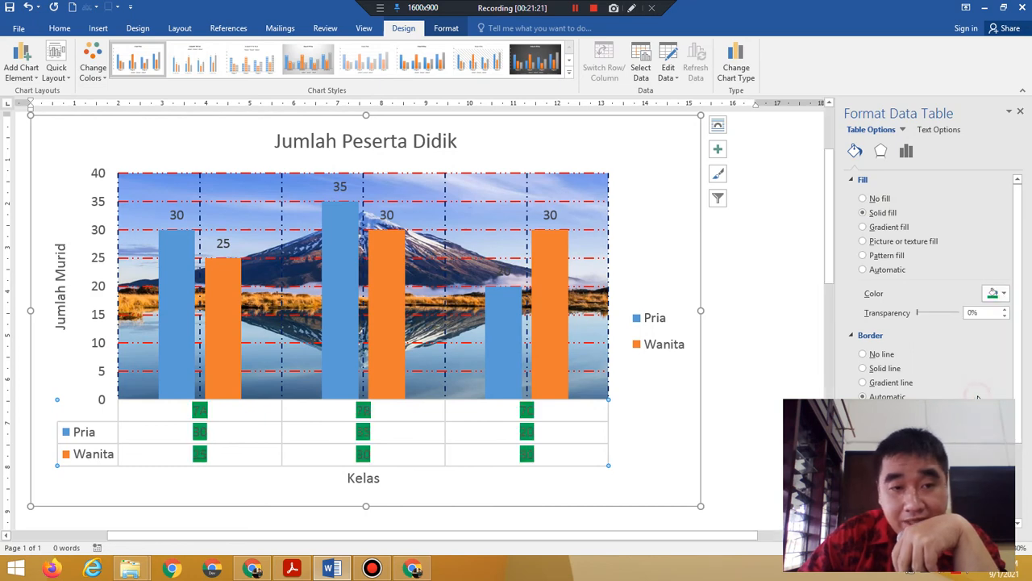
Set the chart's data table to no fill and give it a solid green border.
click(870, 202)
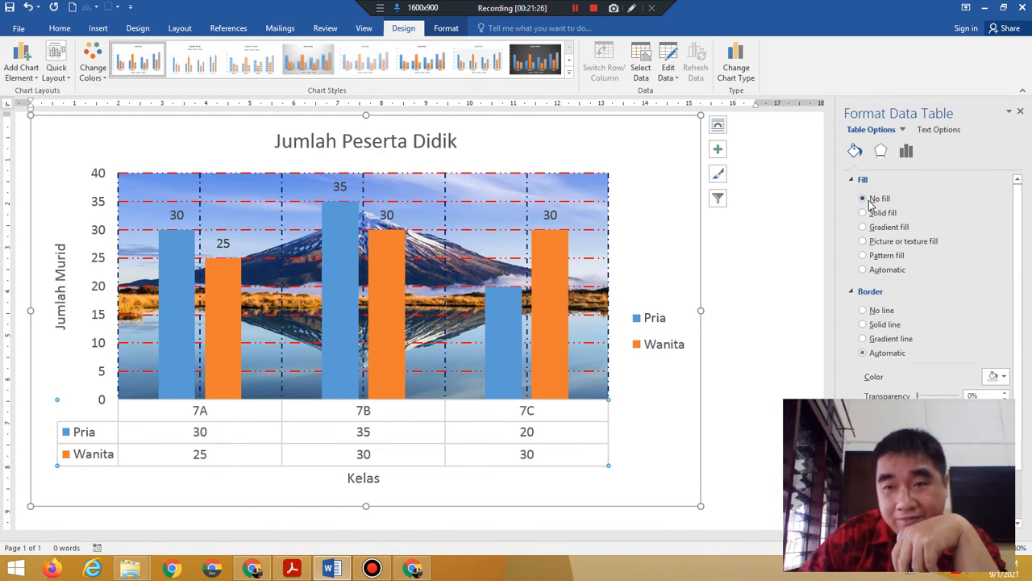
click(881, 324)
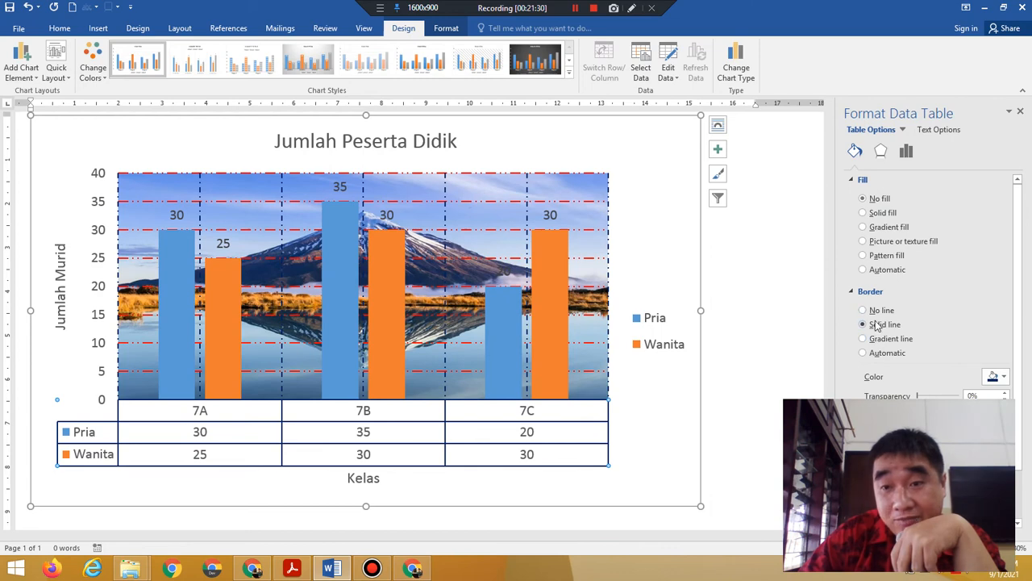
click(1004, 377)
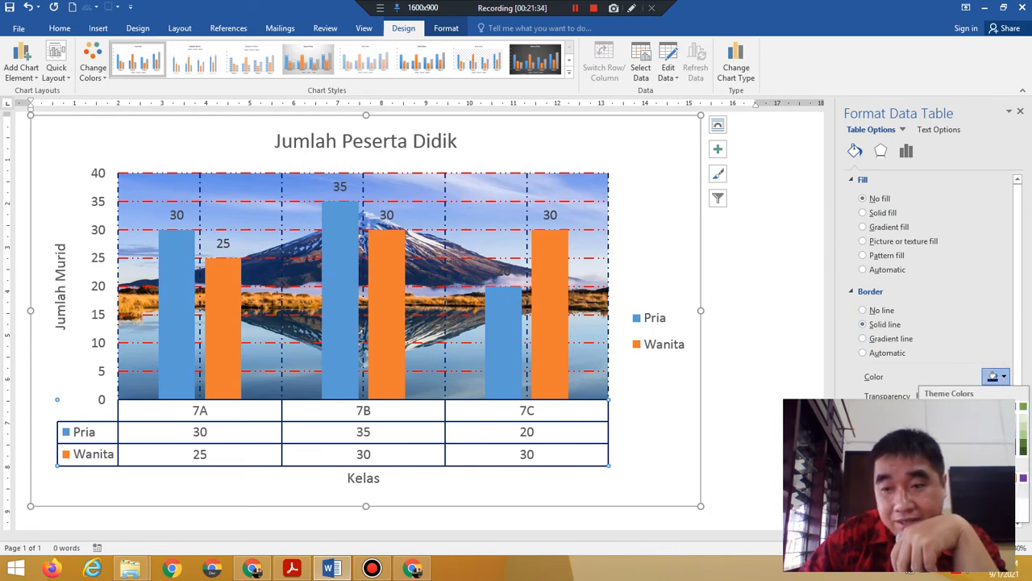
click(981, 477)
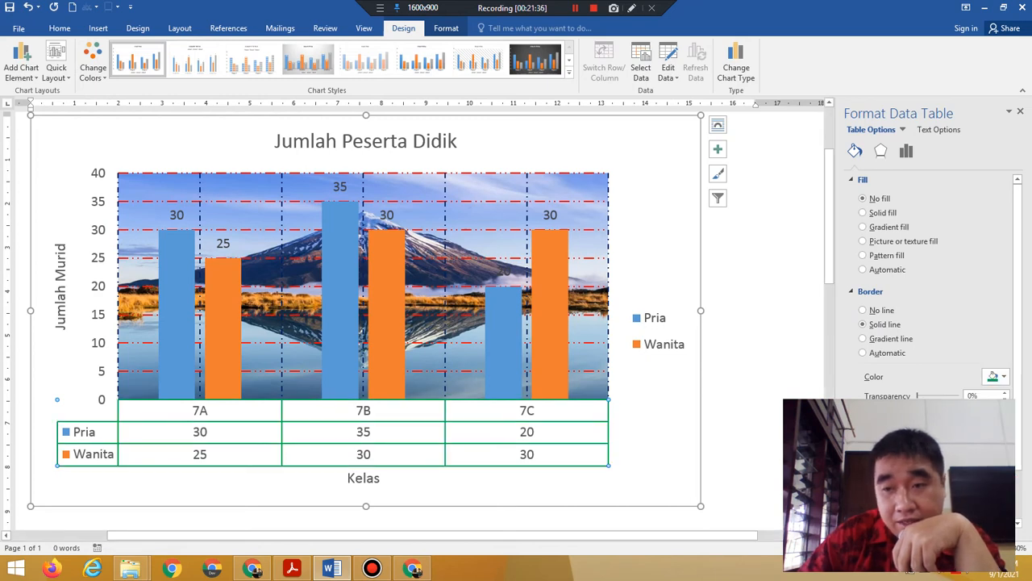
Set the data table's border to a Dash Dot line and check the required colour changes in the exercise PDF.
click(1001, 452)
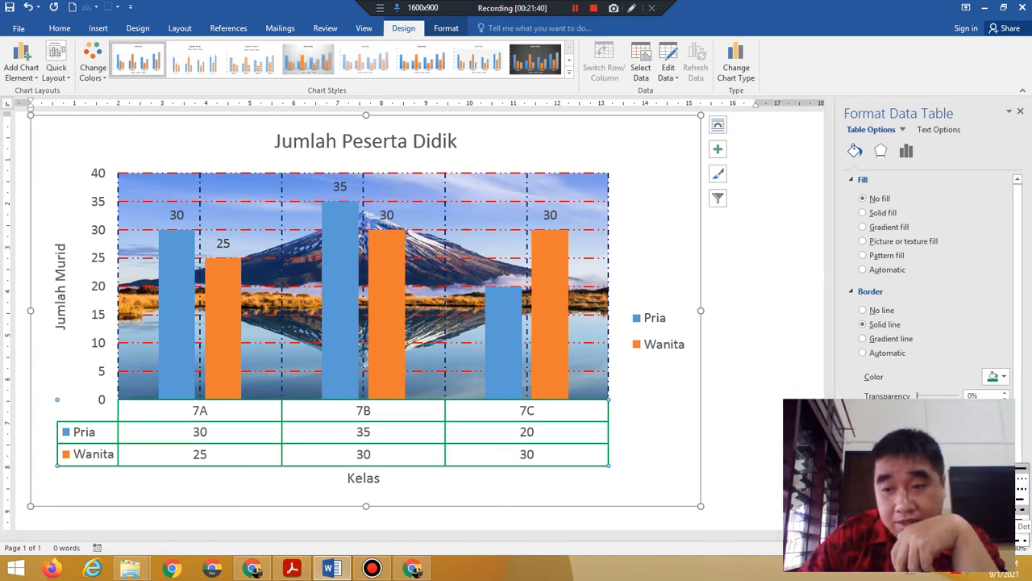
click(1021, 509)
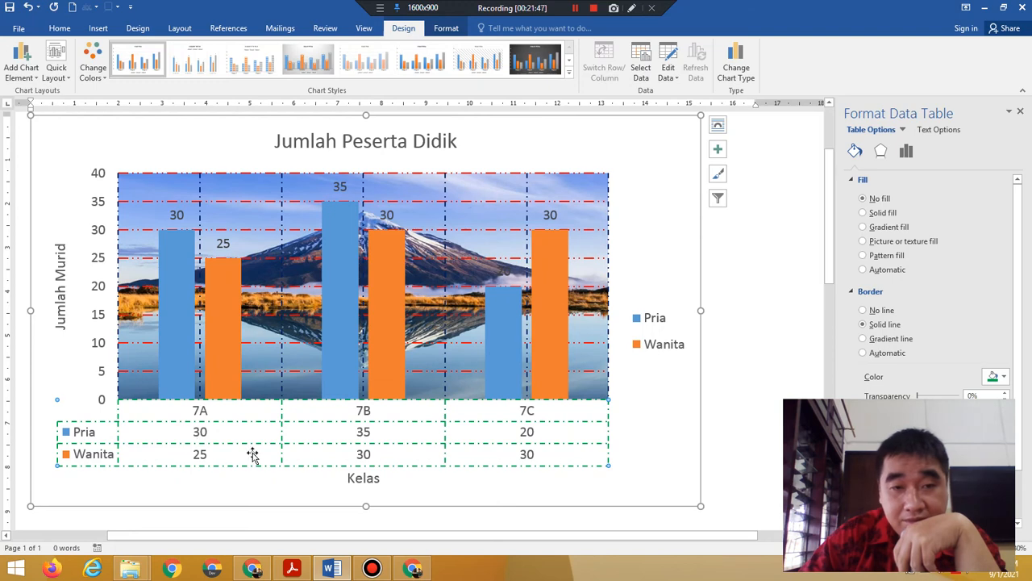
click(293, 569)
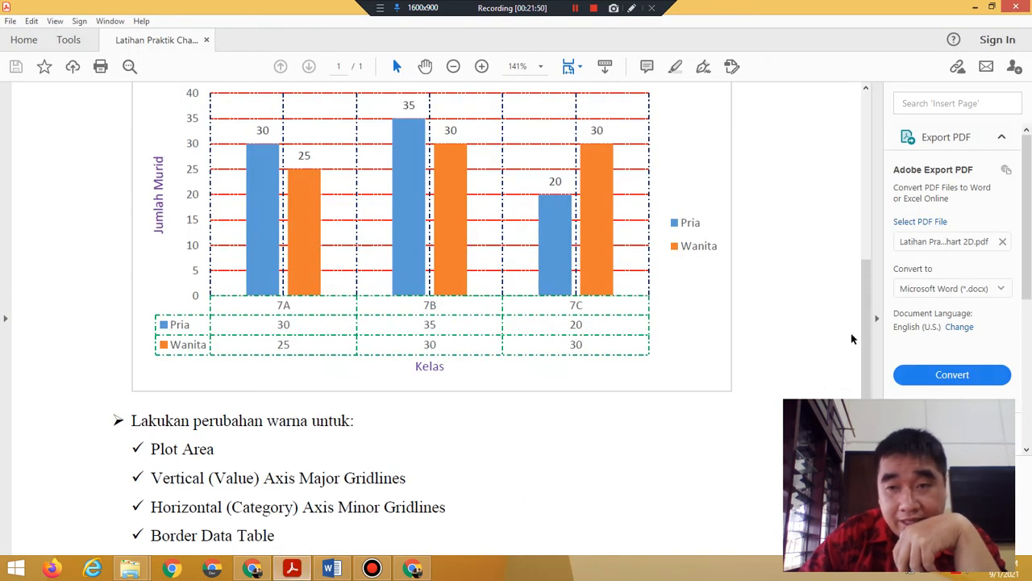
drag(867, 343, 881, 377)
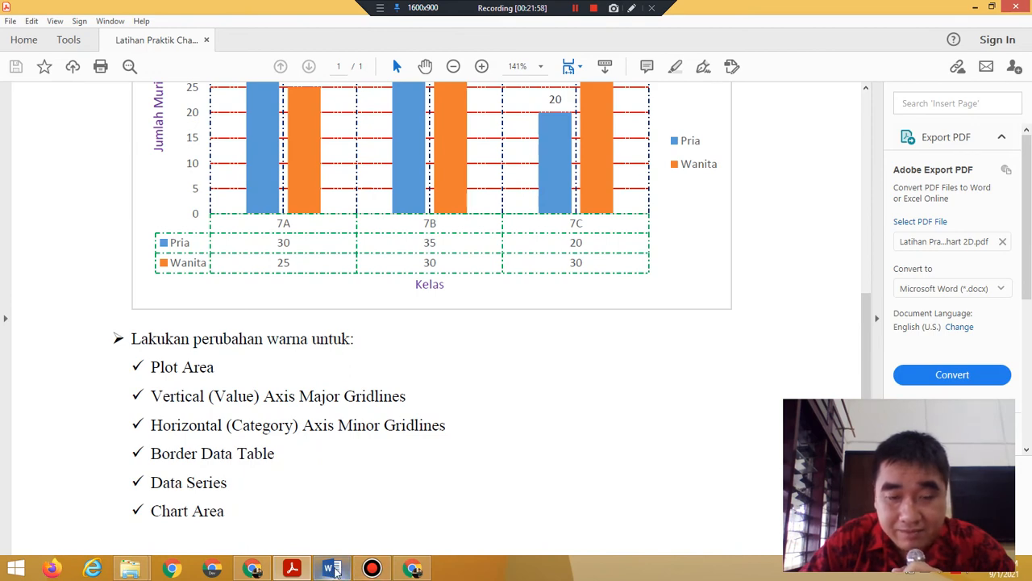
click(335, 569)
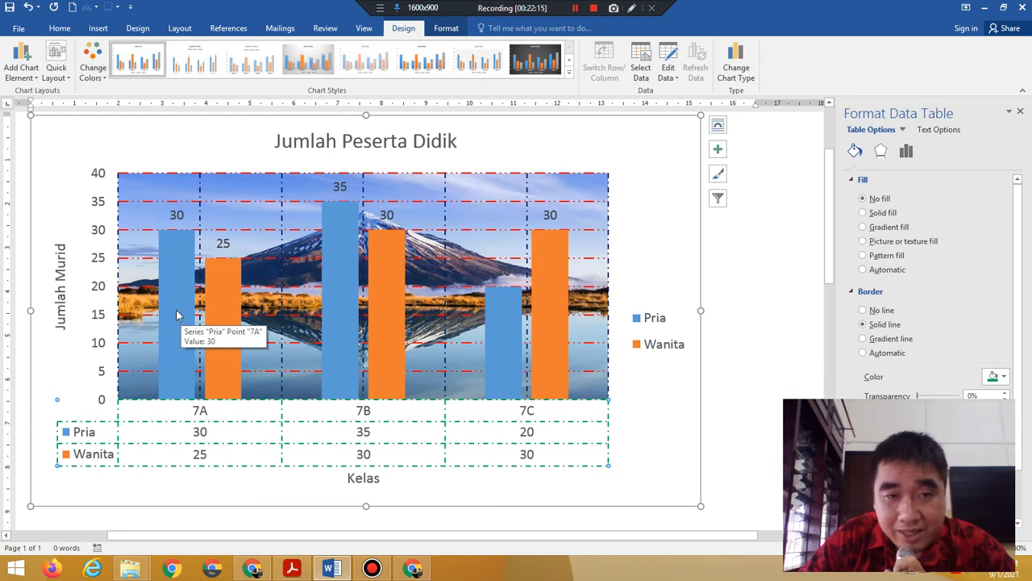
Give the Pria data series columns a solid purple fill.
right_click(496, 329)
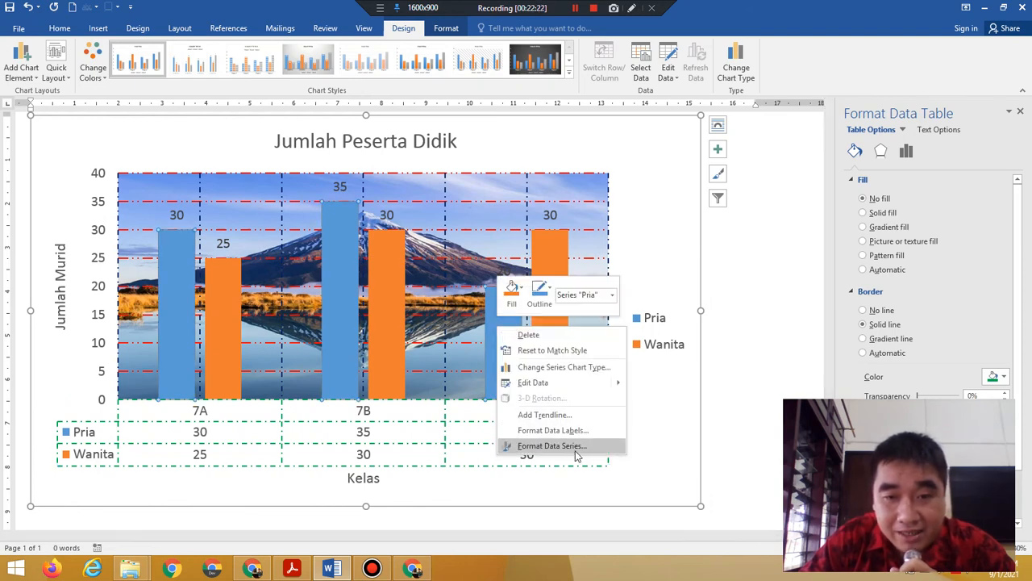
click(551, 446)
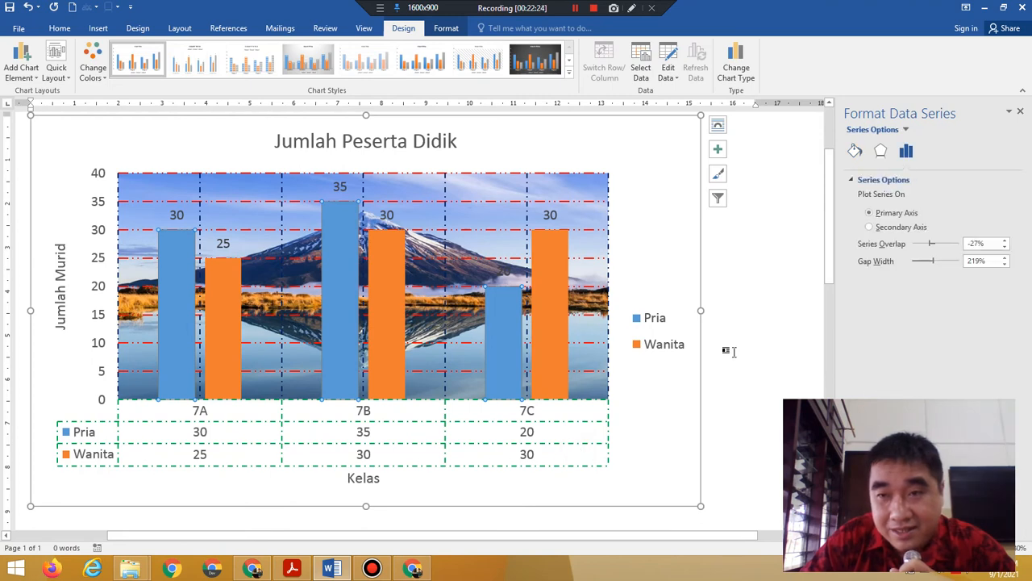
click(855, 153)
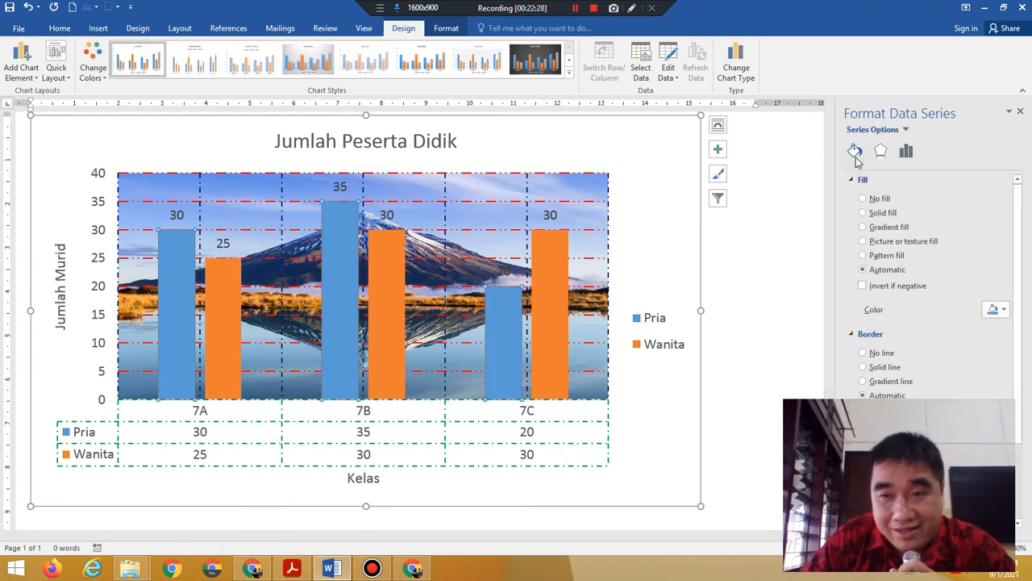
click(890, 215)
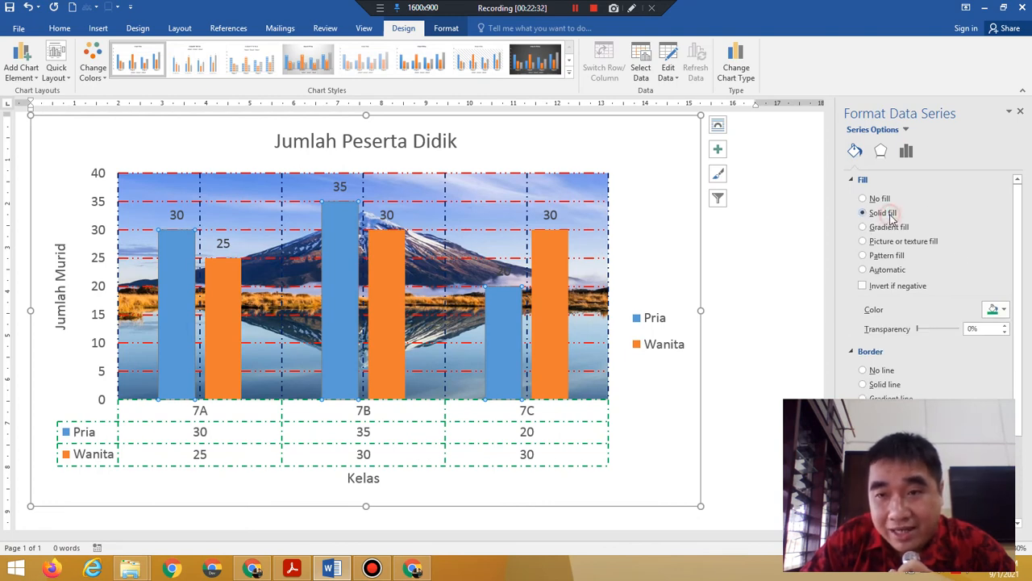
click(1004, 311)
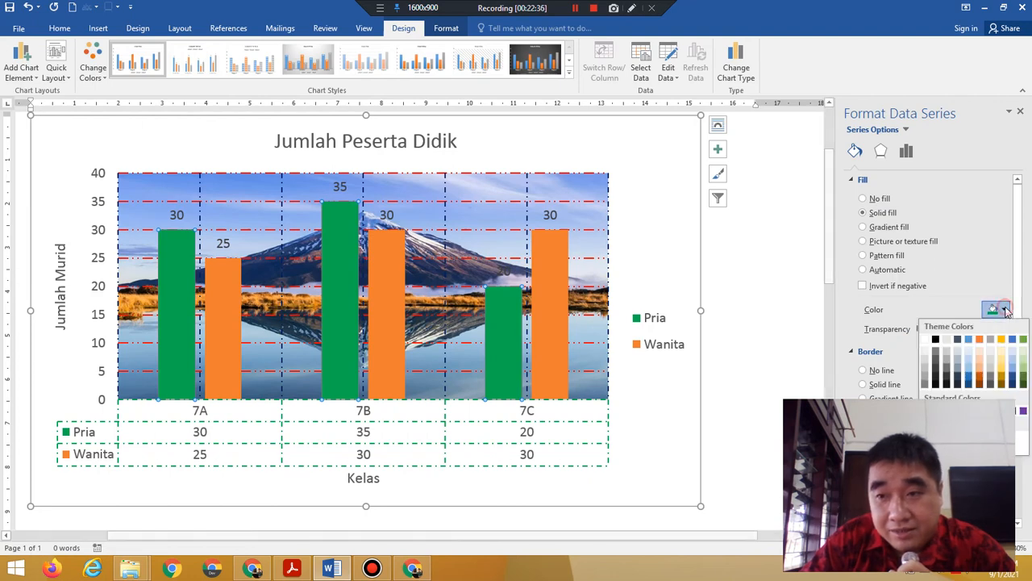
click(1022, 411)
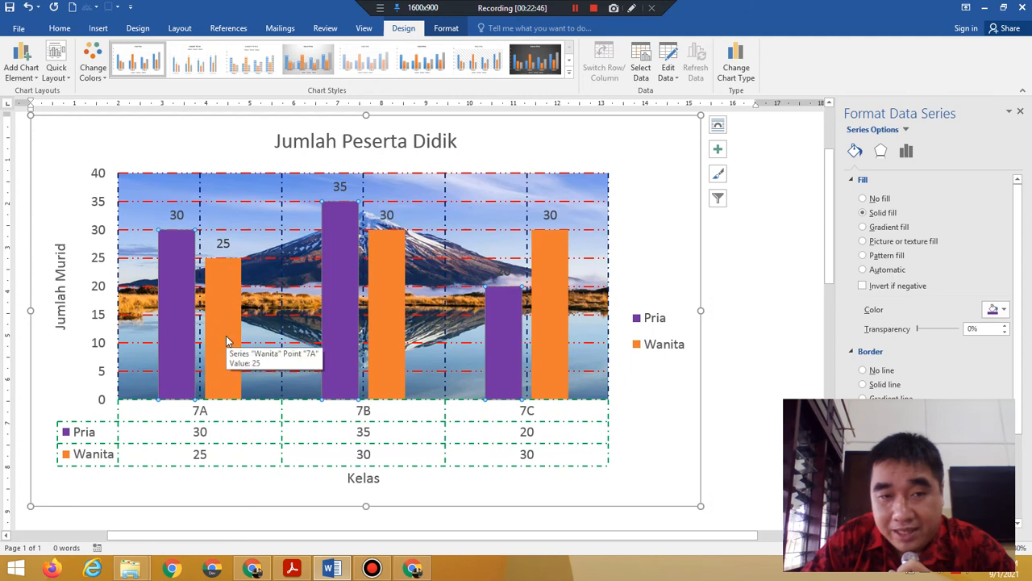
Fill the Wanita data series columns with the beige paper-like preset texture.
right_click(388, 338)
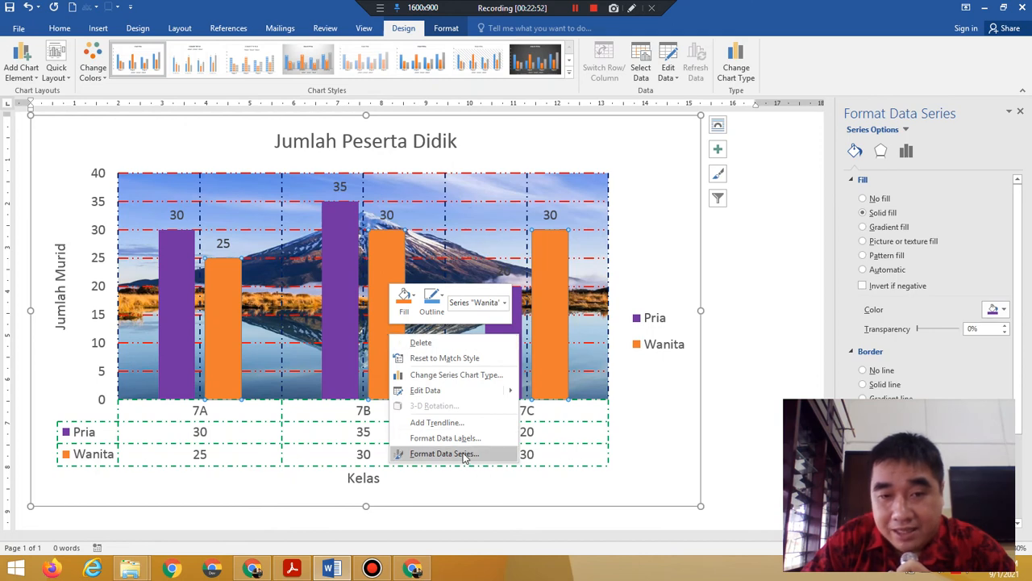
click(465, 454)
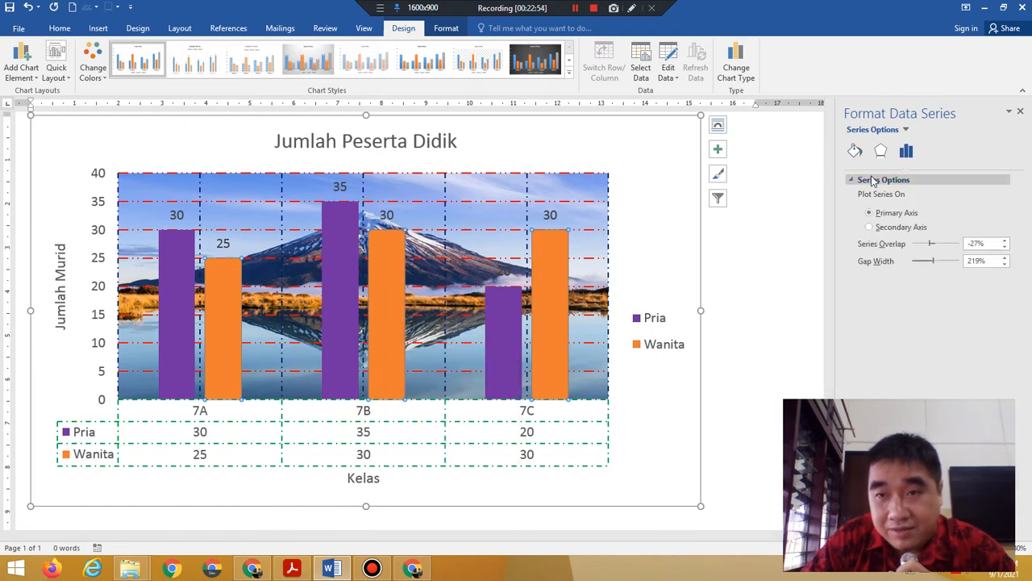
click(856, 153)
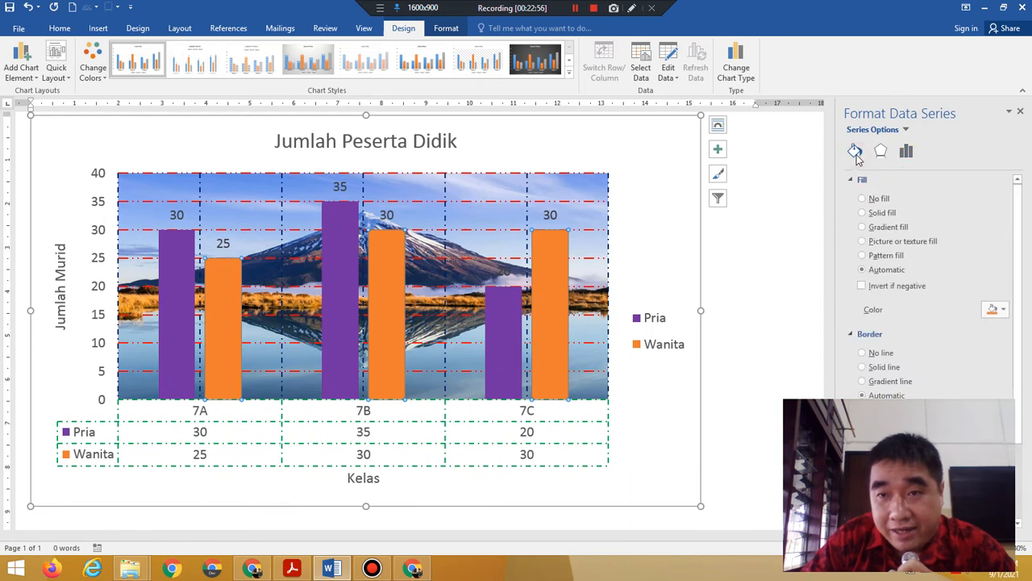
click(885, 242)
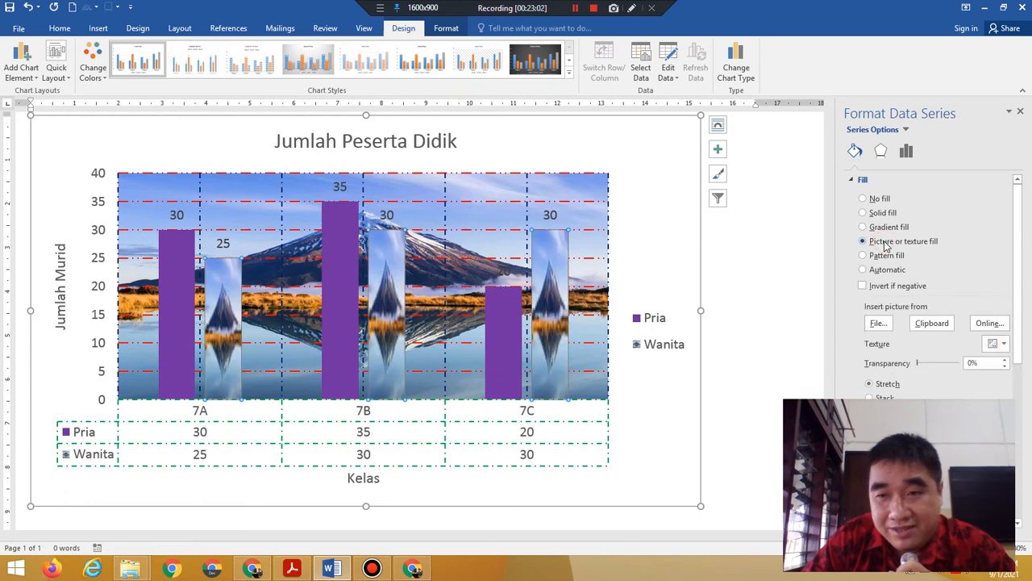
click(1000, 344)
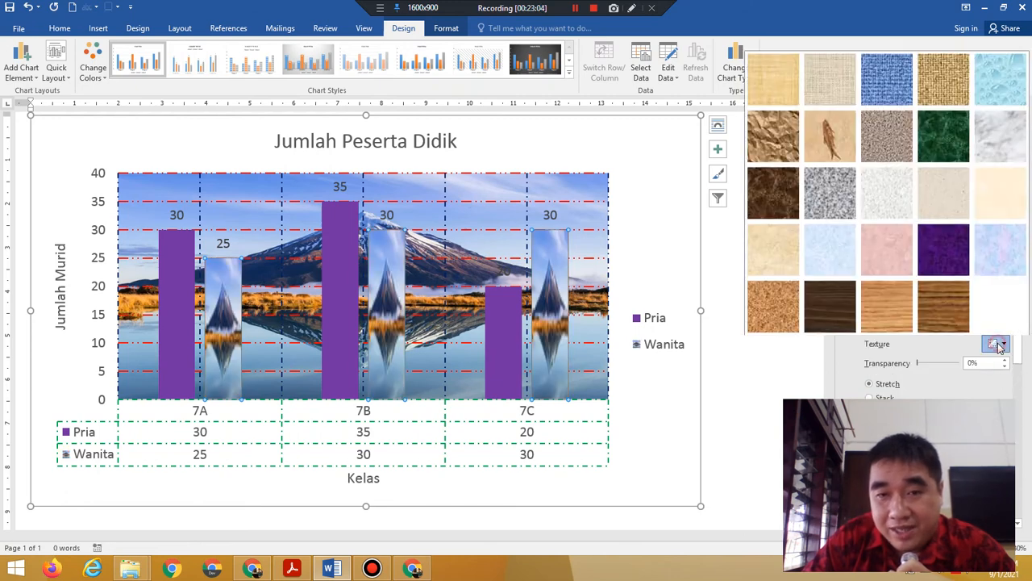
click(774, 250)
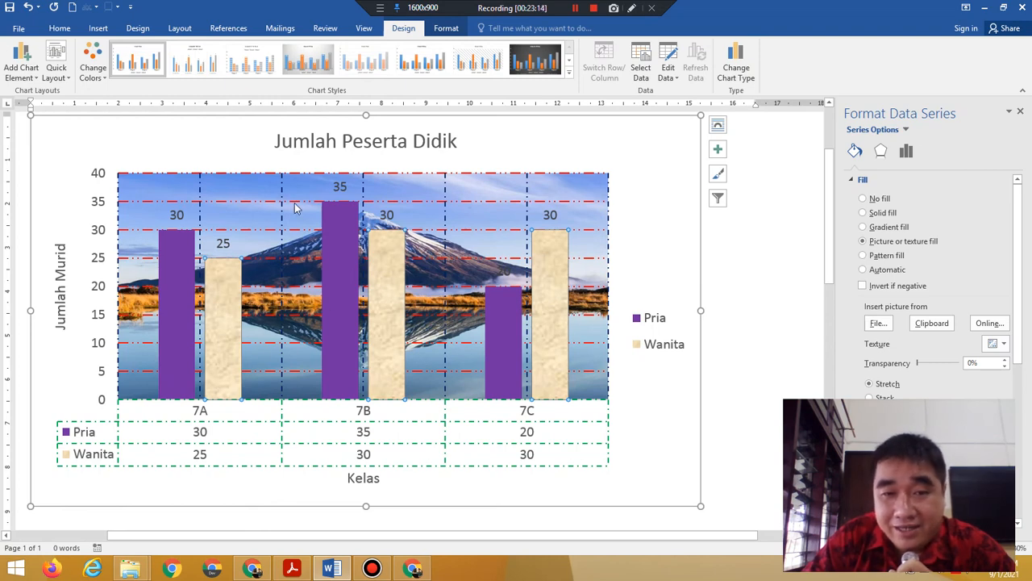
Give the chart area a gradient fill using the lightest blue preset gradient.
mouse_move(131, 569)
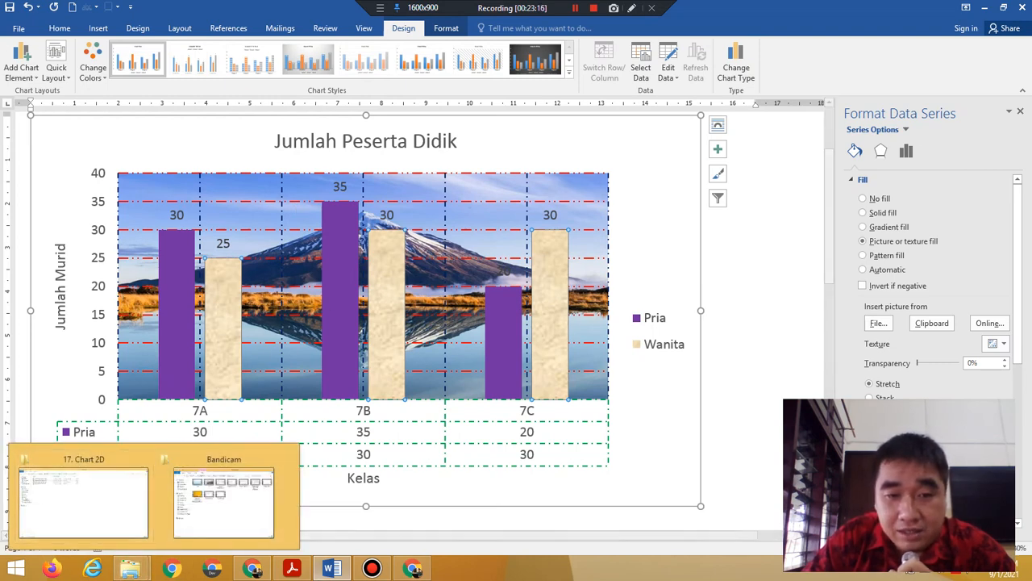
click(294, 568)
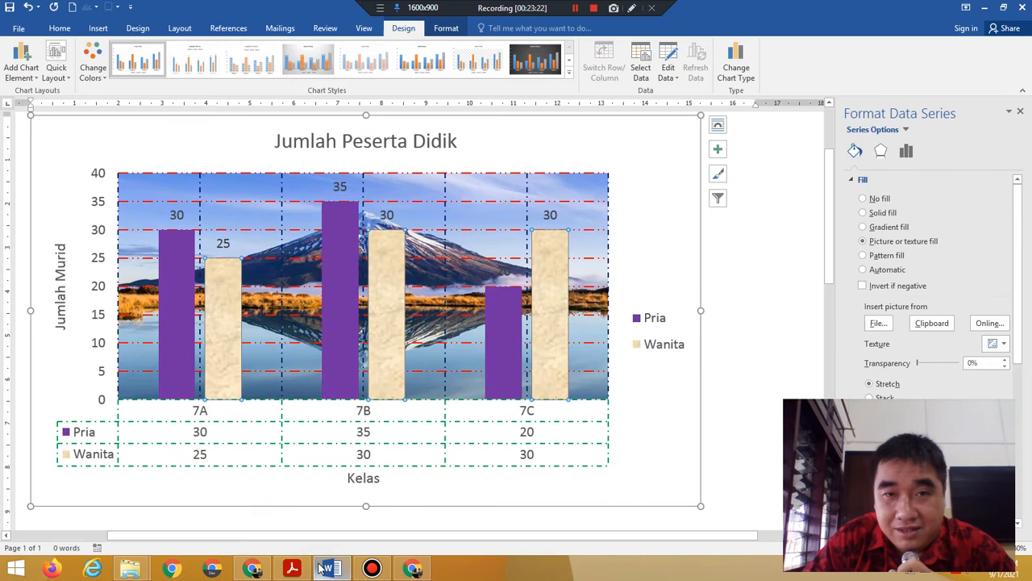
click(331, 569)
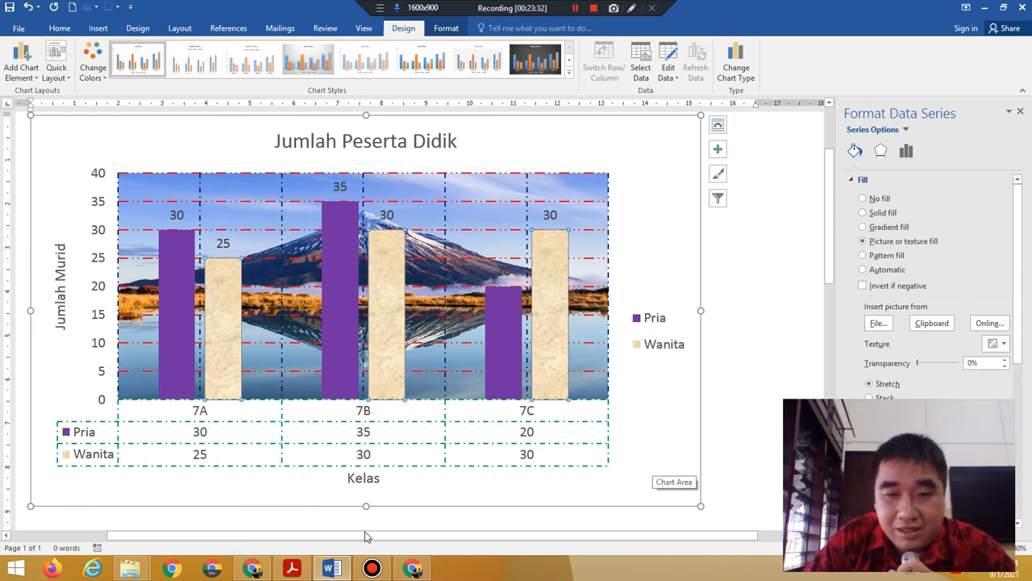
right_click(101, 479)
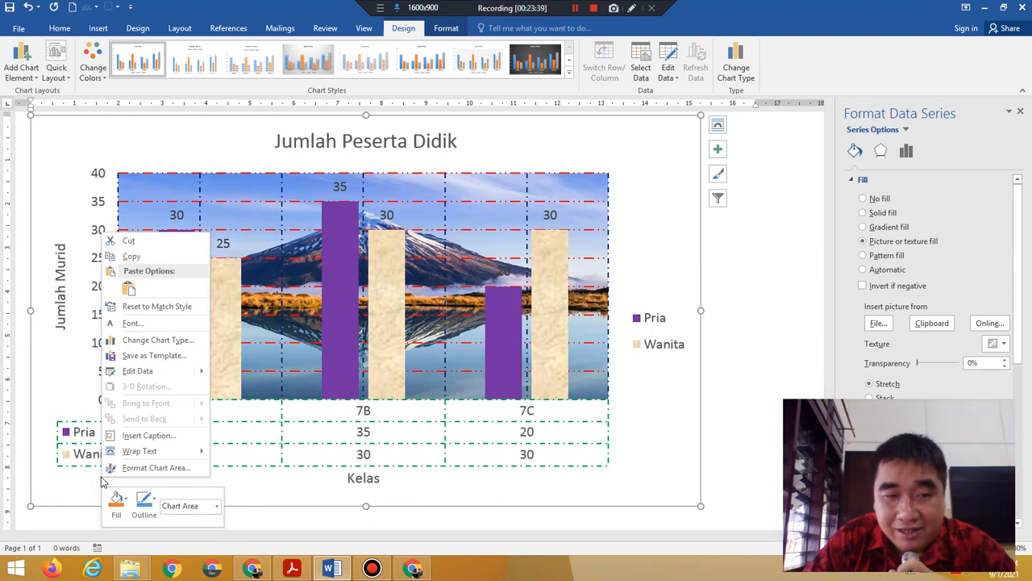
click(156, 467)
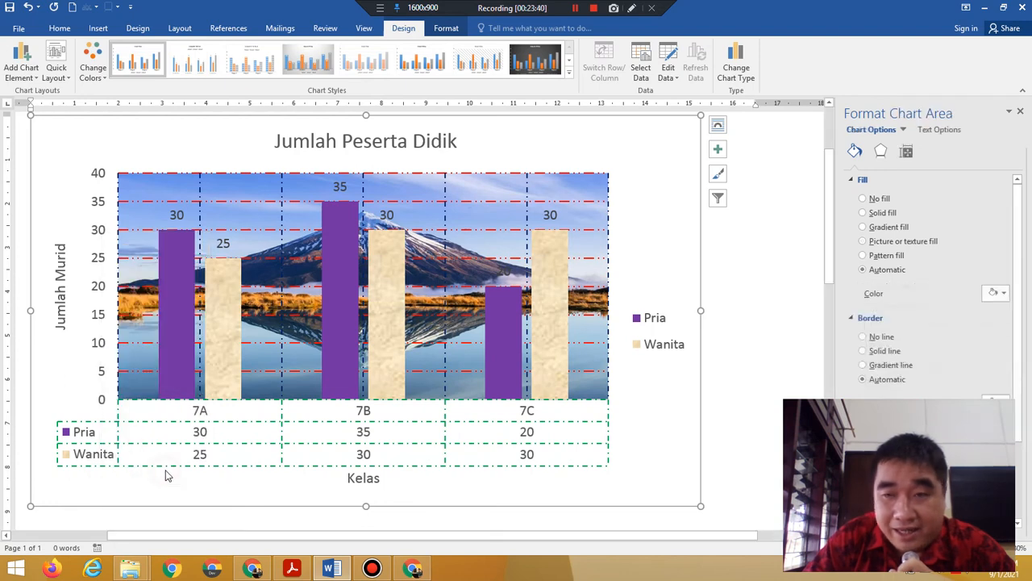
click(872, 228)
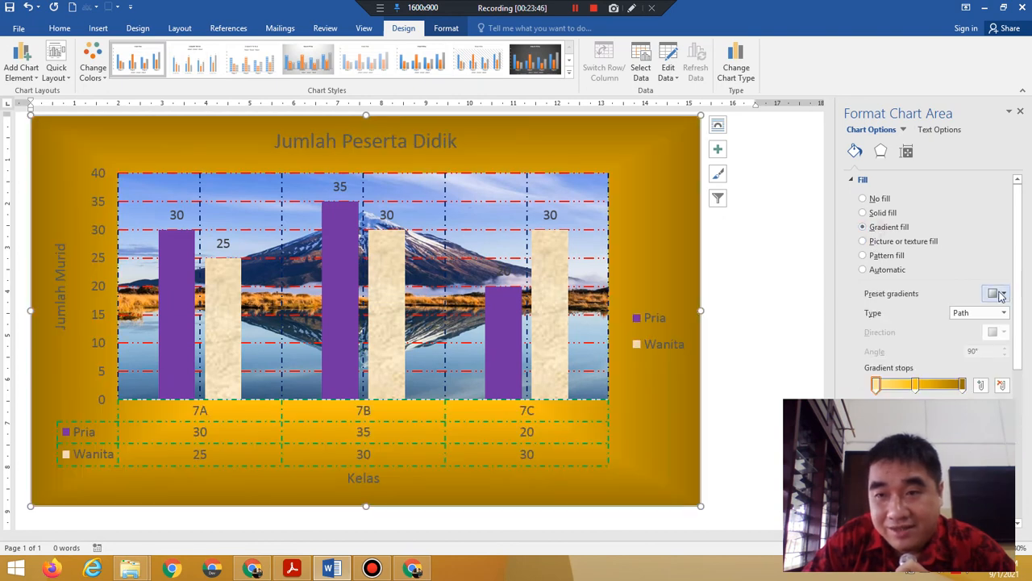
click(999, 292)
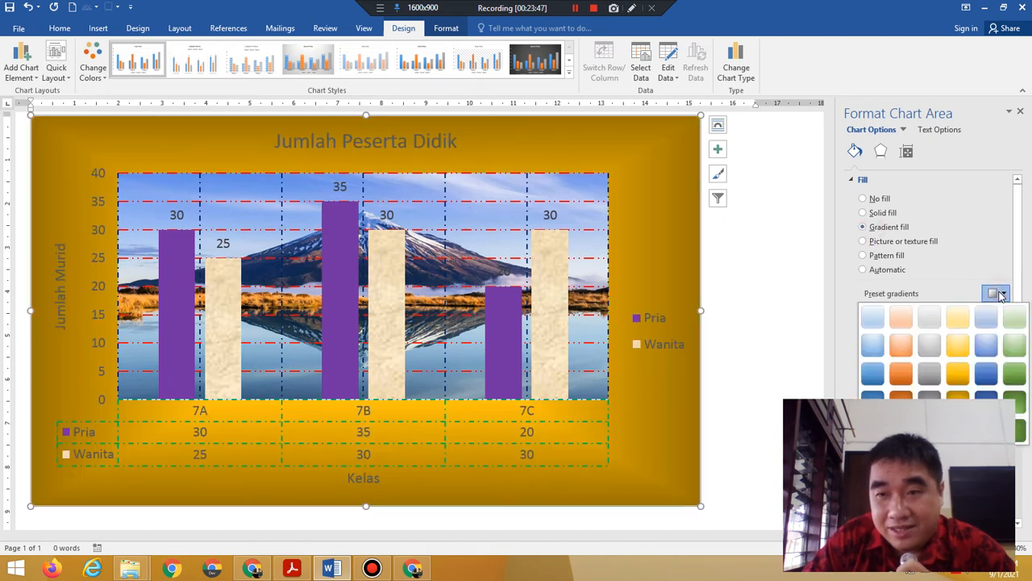
click(885, 324)
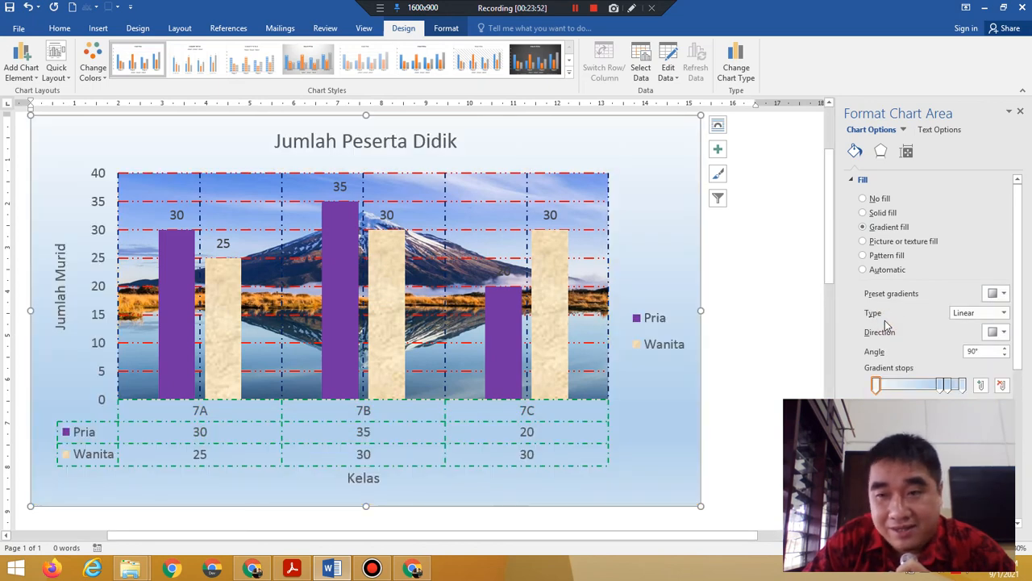
Set the chart area's gradient type to Radial with the direction From Top Left Corner.
click(1004, 313)
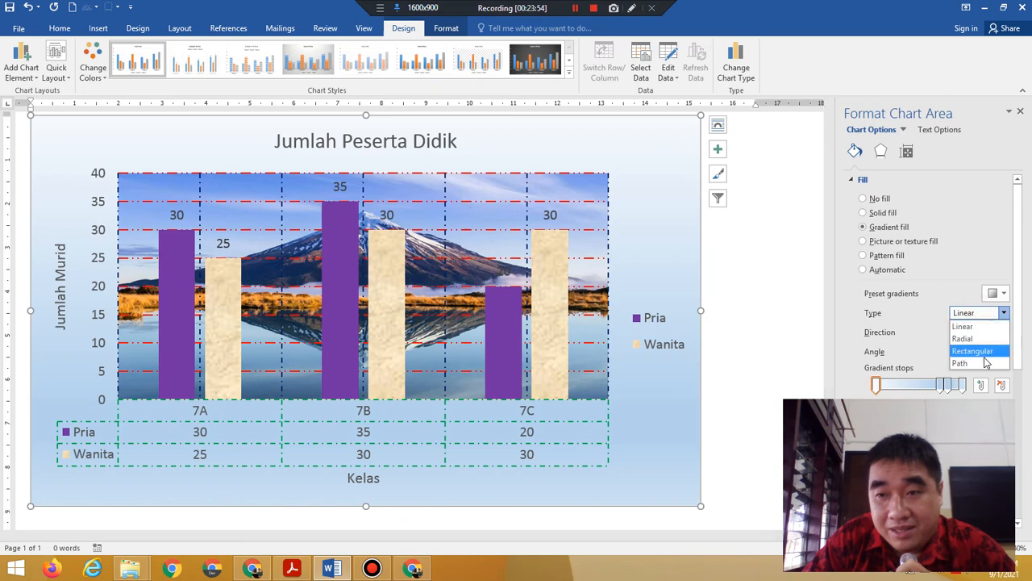
click(977, 340)
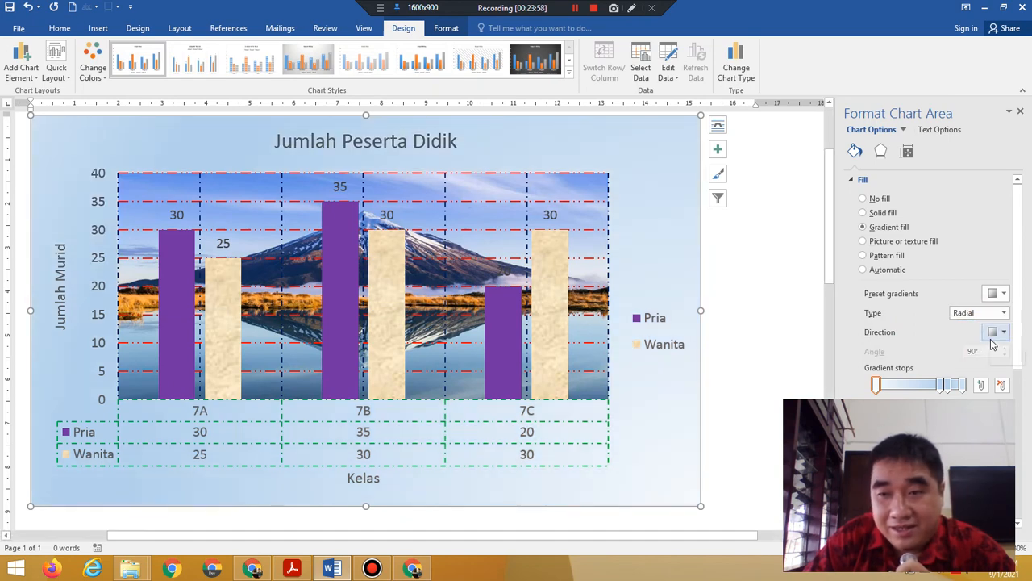
click(998, 332)
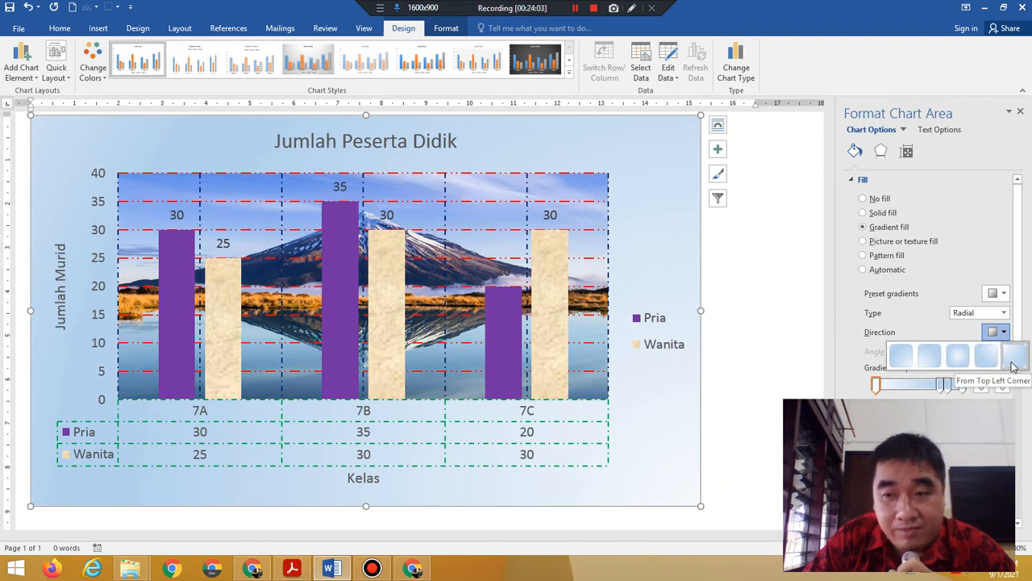
click(1013, 363)
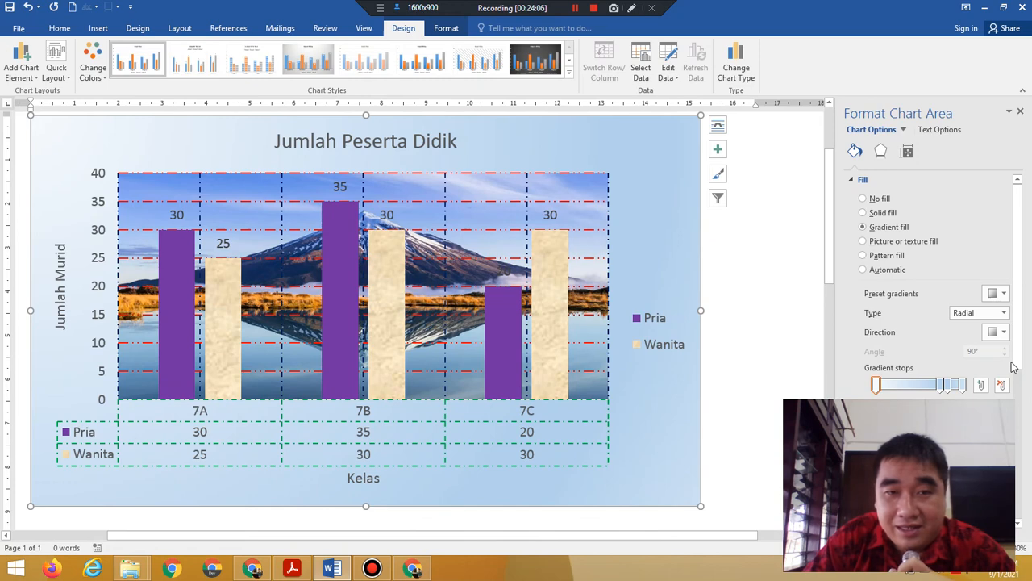
Review the chart title and axis title colours in the exercise PDF and return to Word.
click(302, 569)
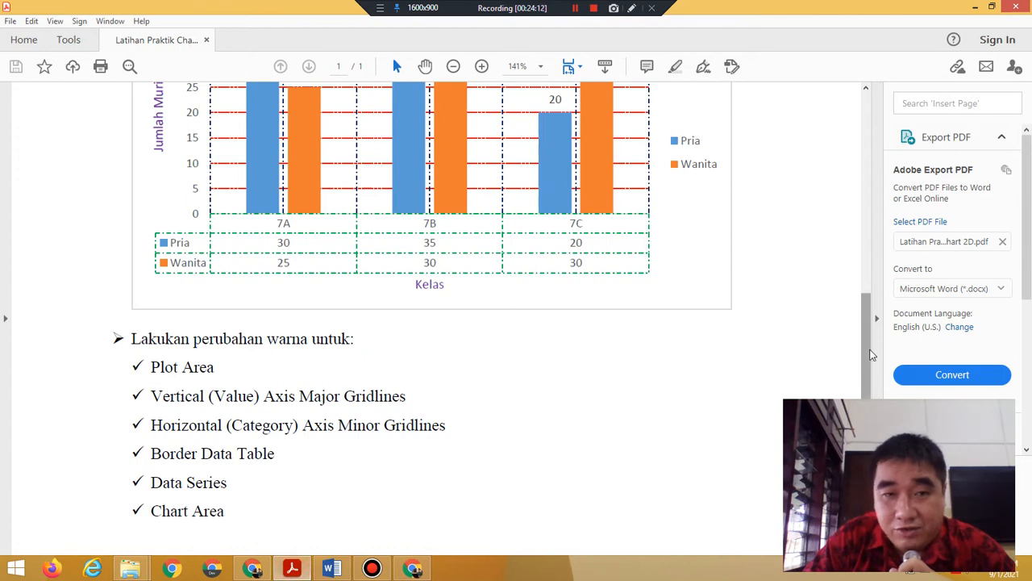
drag(869, 355, 868, 283)
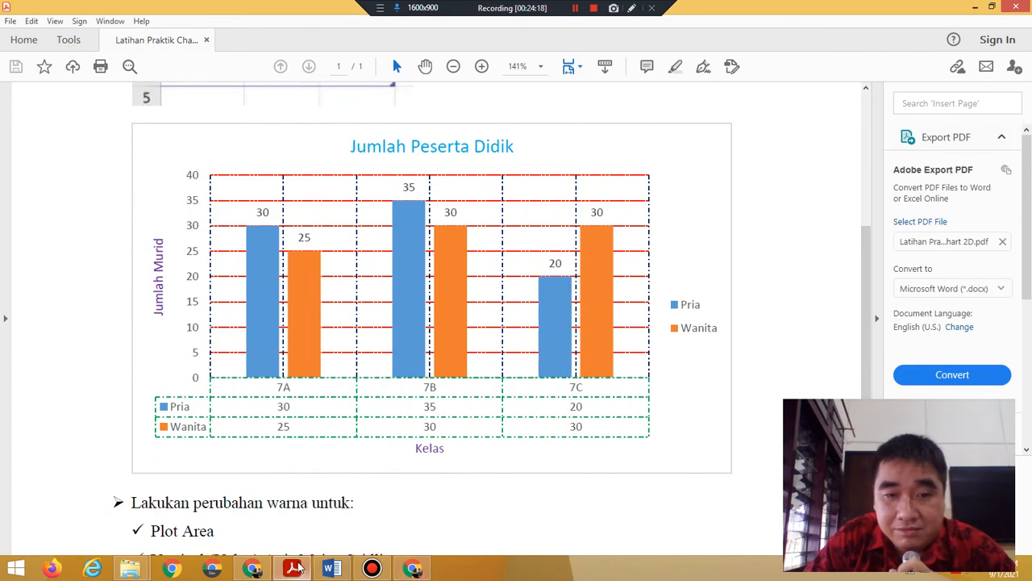
click(331, 569)
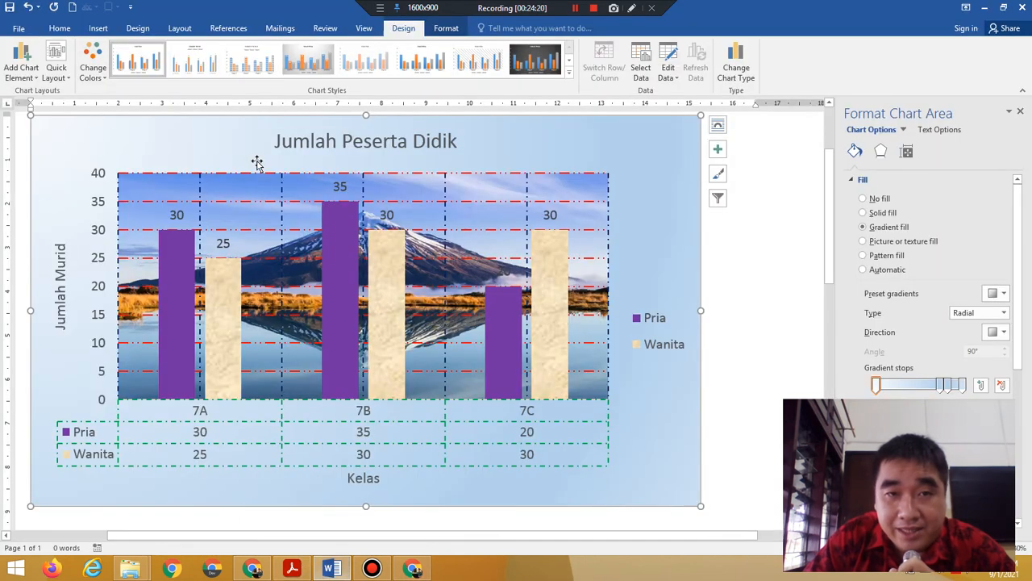
Change the font colour of the chart title "Jumlah Peserta Didik" to the standard colour Light Blue.
click(277, 140)
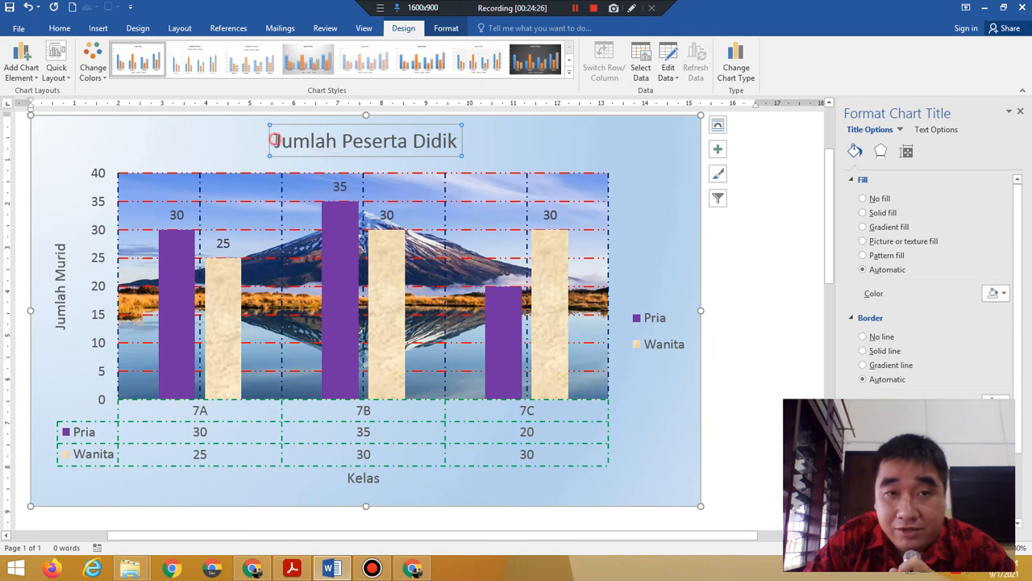
drag(277, 140, 460, 268)
scroll(348, 137, up, 2)
scroll(454, 267, down, 1)
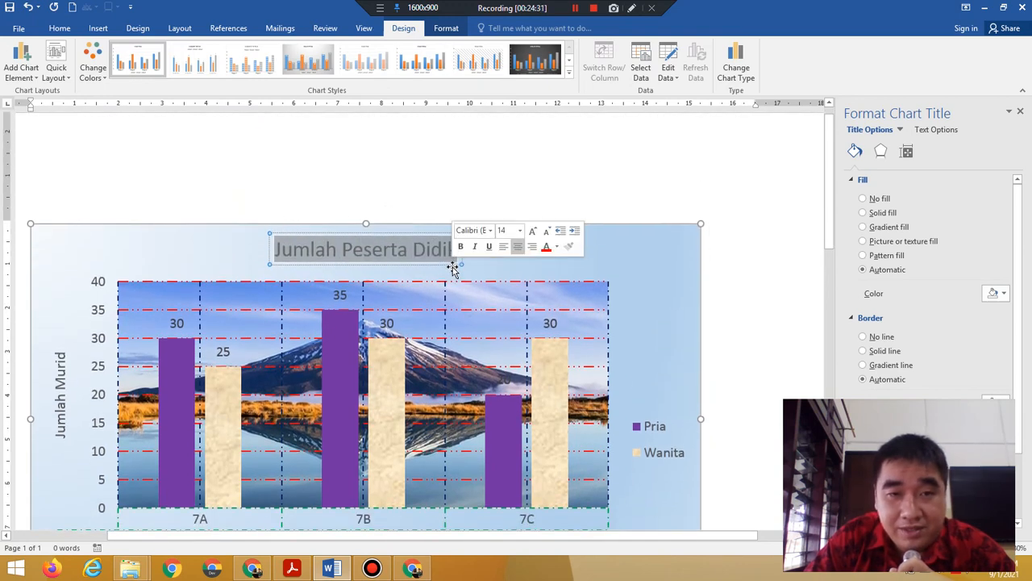
click(57, 28)
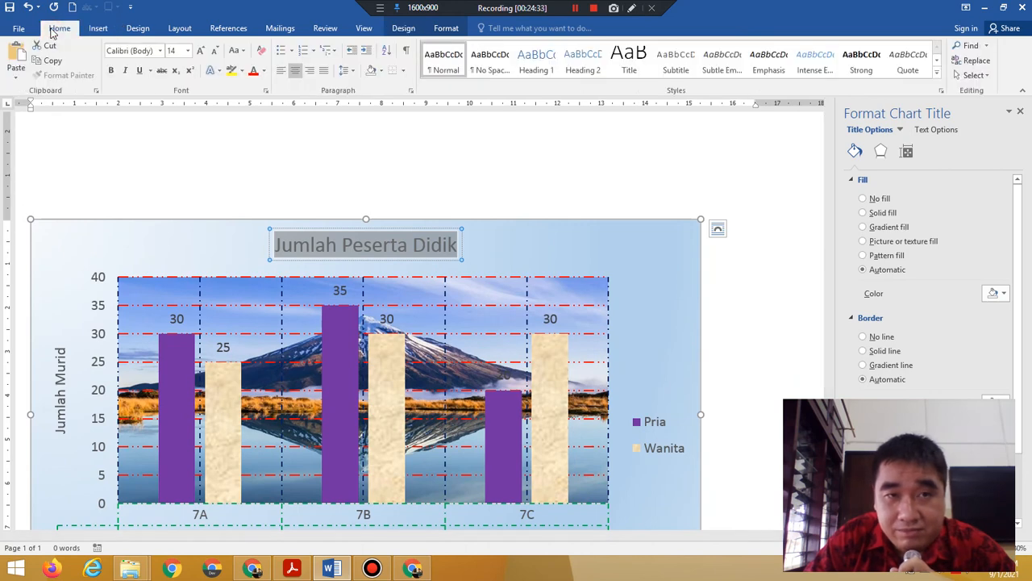
click(263, 73)
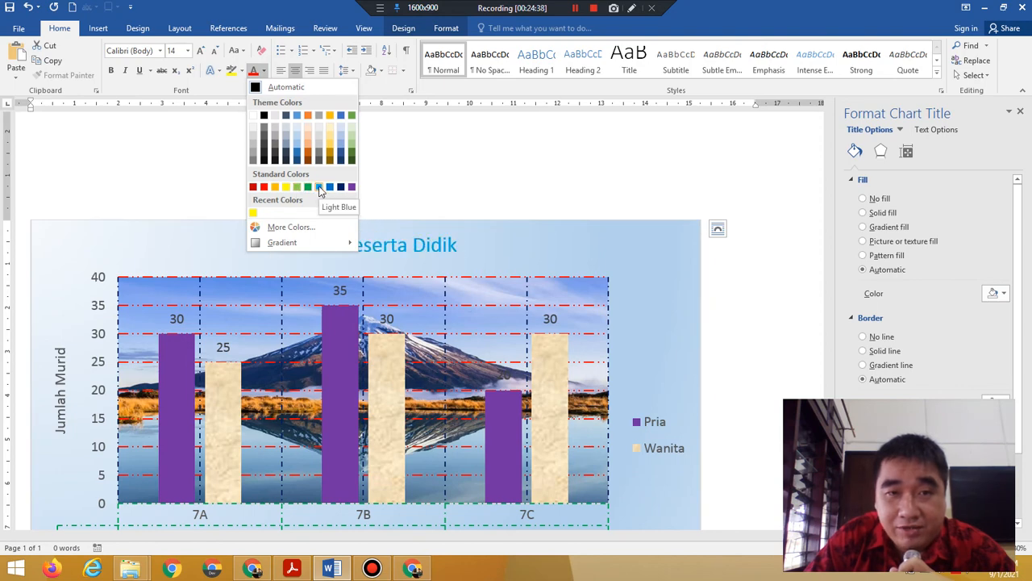
click(320, 188)
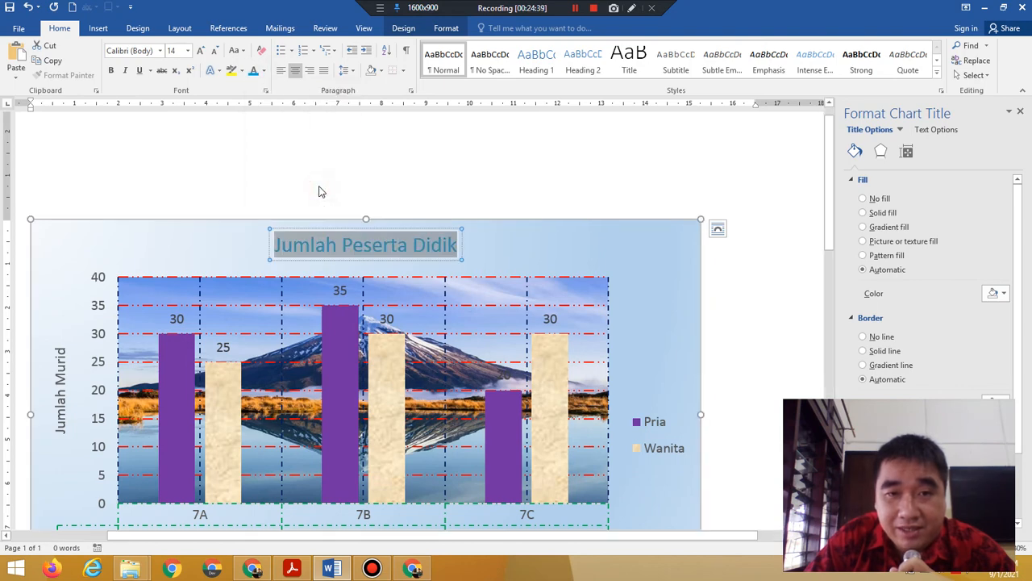
click(642, 252)
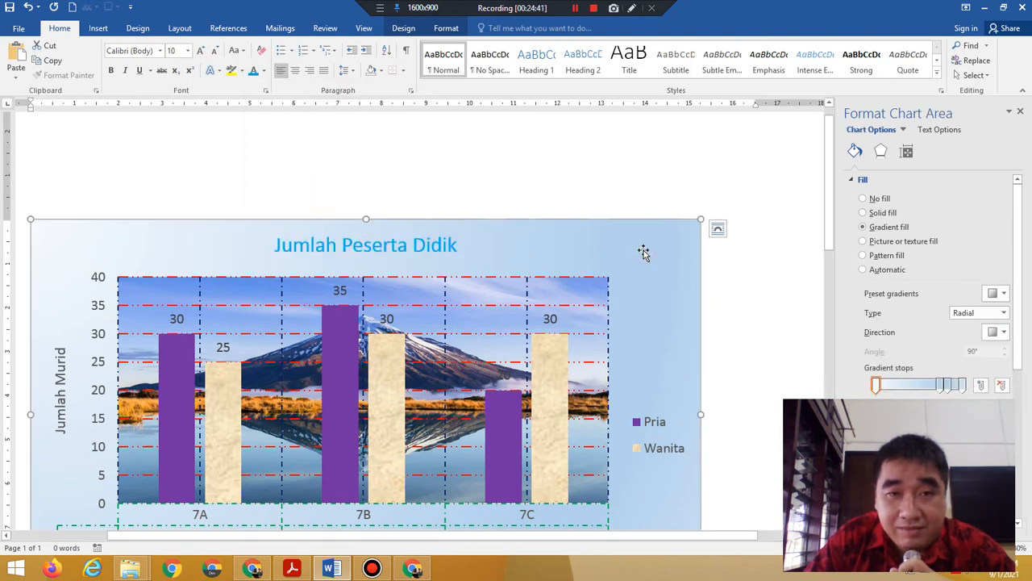
Check the axis title colour in the exercise PDF and set the vertical axis title "Jumlah Murid" to standard purple font colour.
click(60, 400)
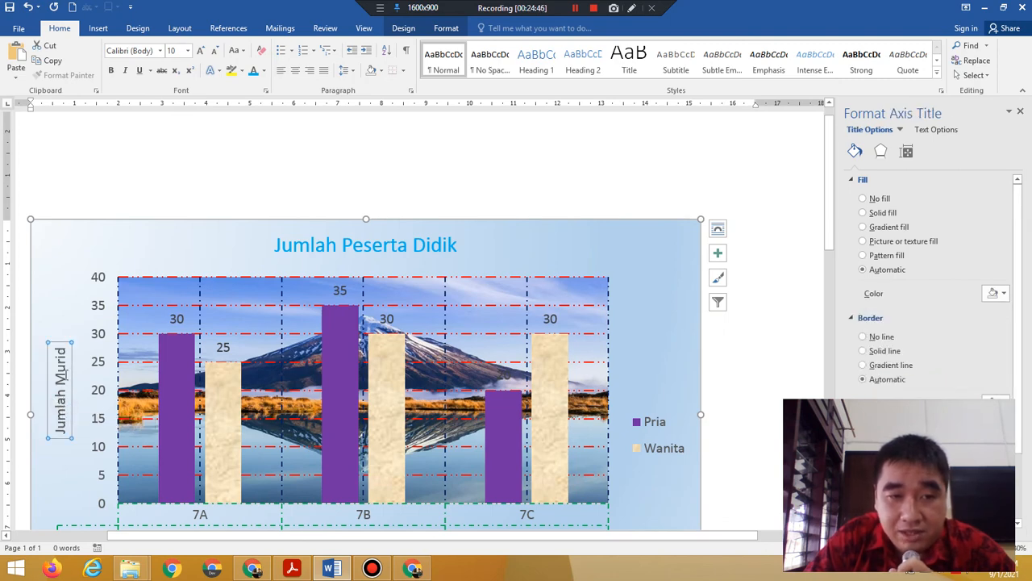
click(295, 570)
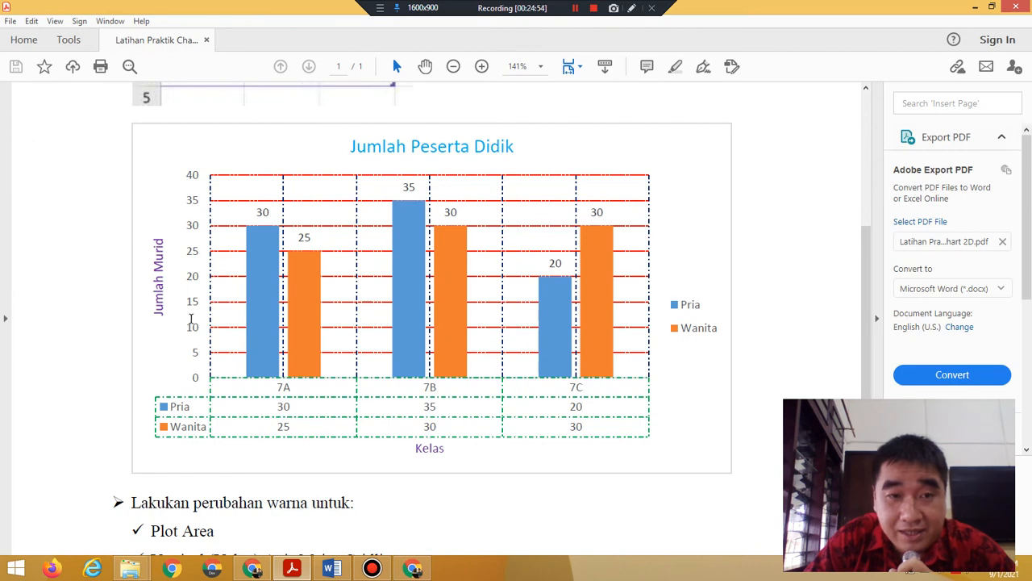
click(345, 569)
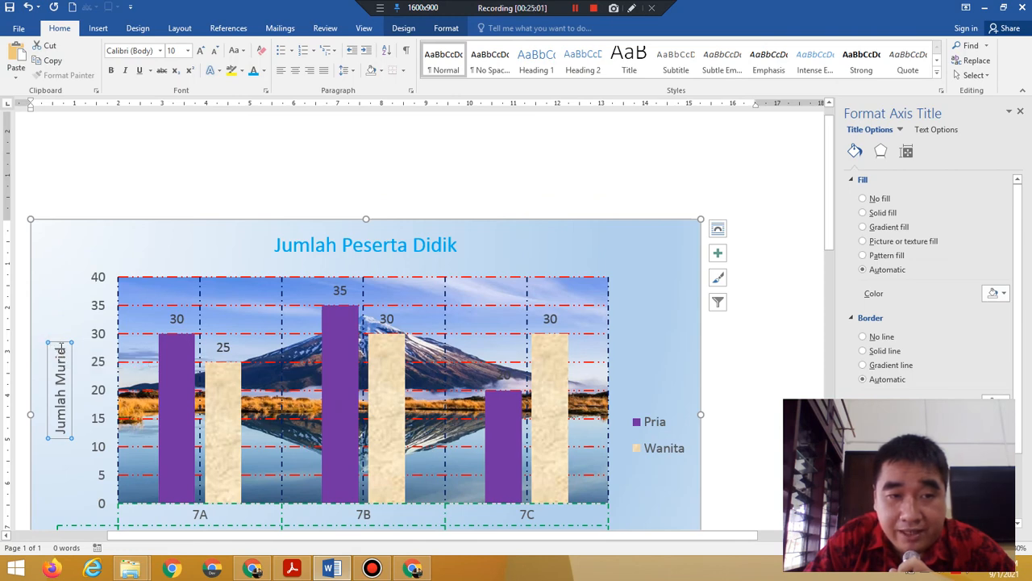
drag(61, 352, 60, 431)
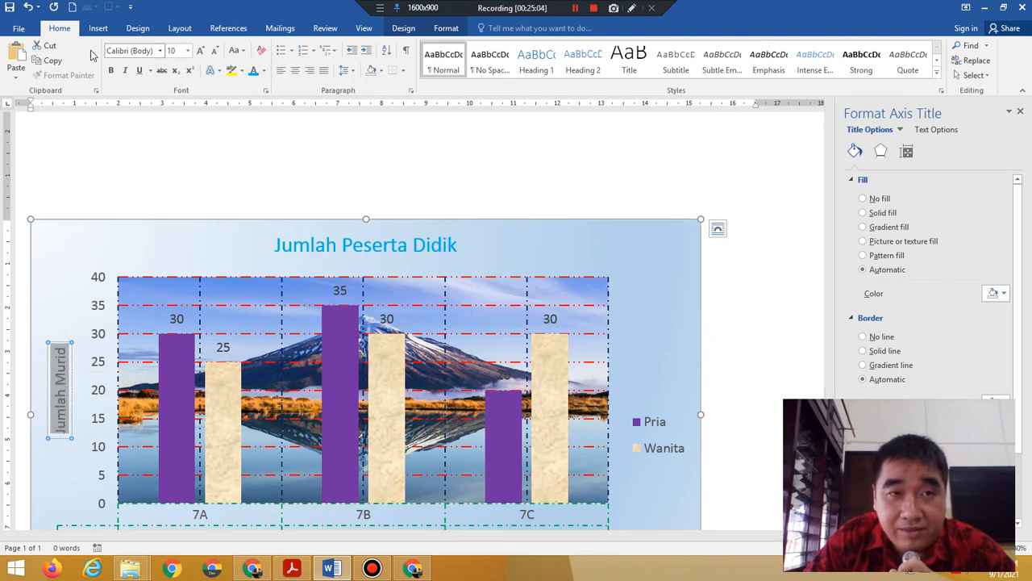
click(264, 71)
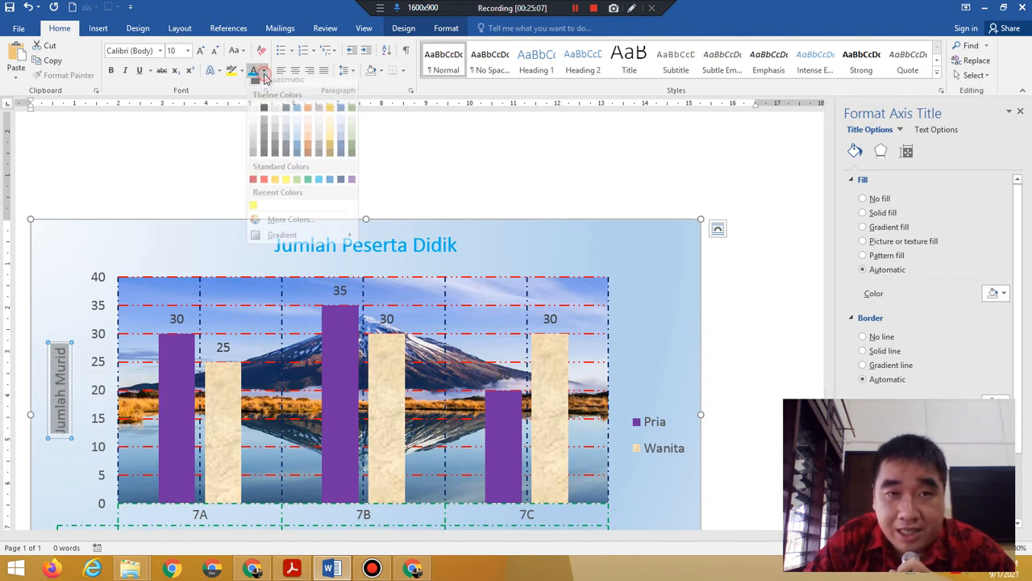
click(351, 188)
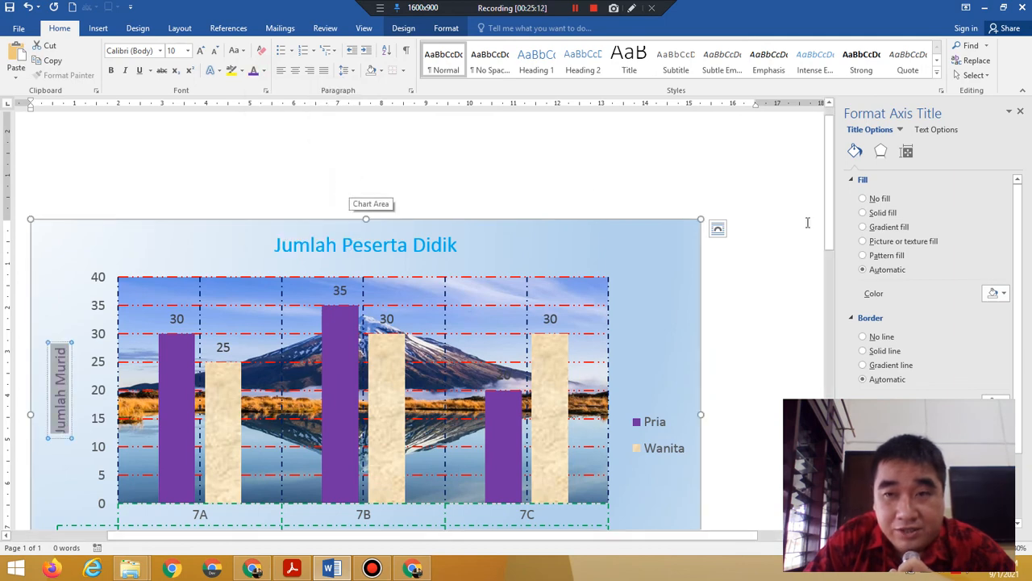
Set the font colour of the horizontal axis title "Kelas" to standard purple and deselect the chart.
scroll(814, 258, down, 5)
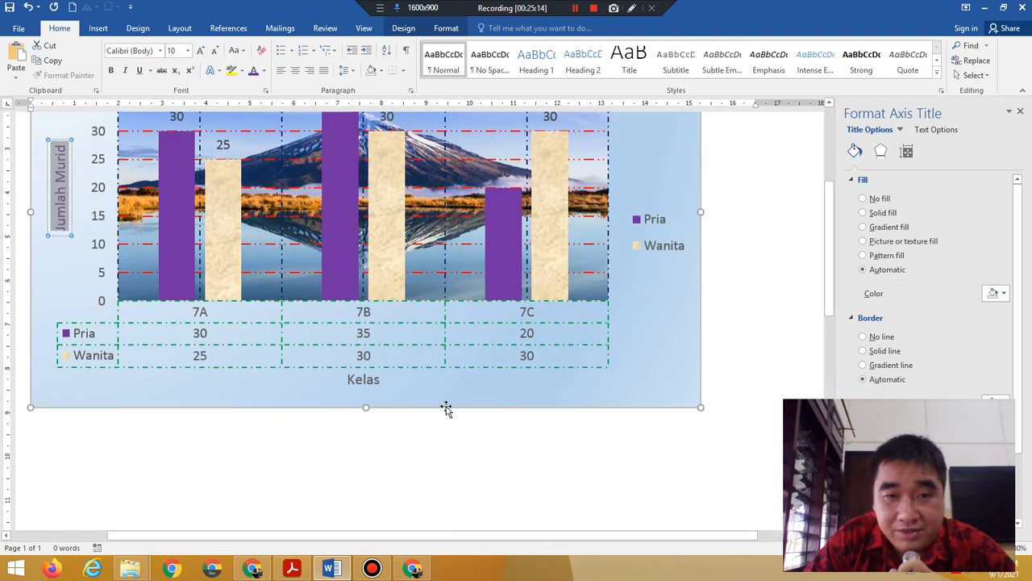
click(354, 380)
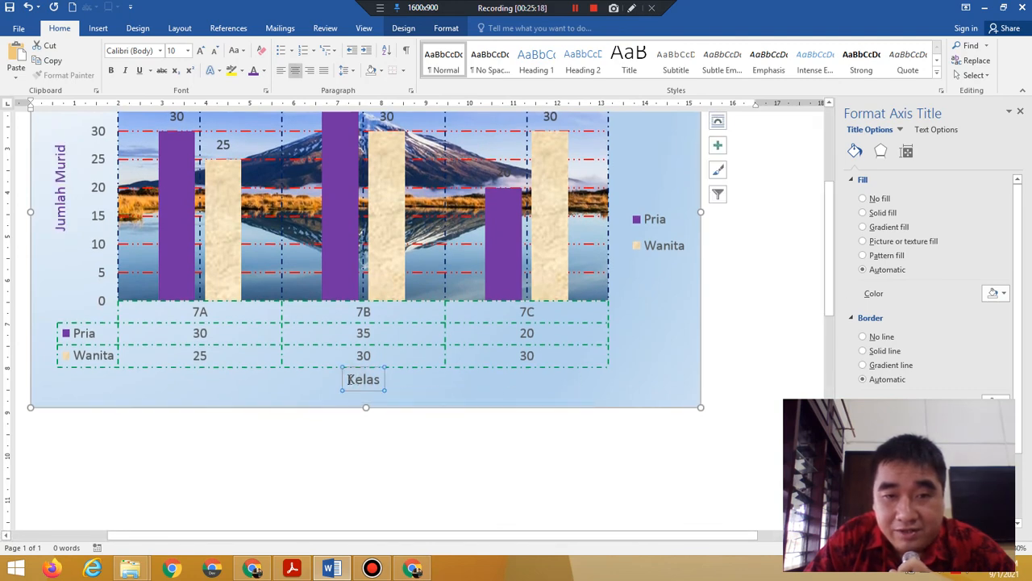
drag(350, 380, 381, 384)
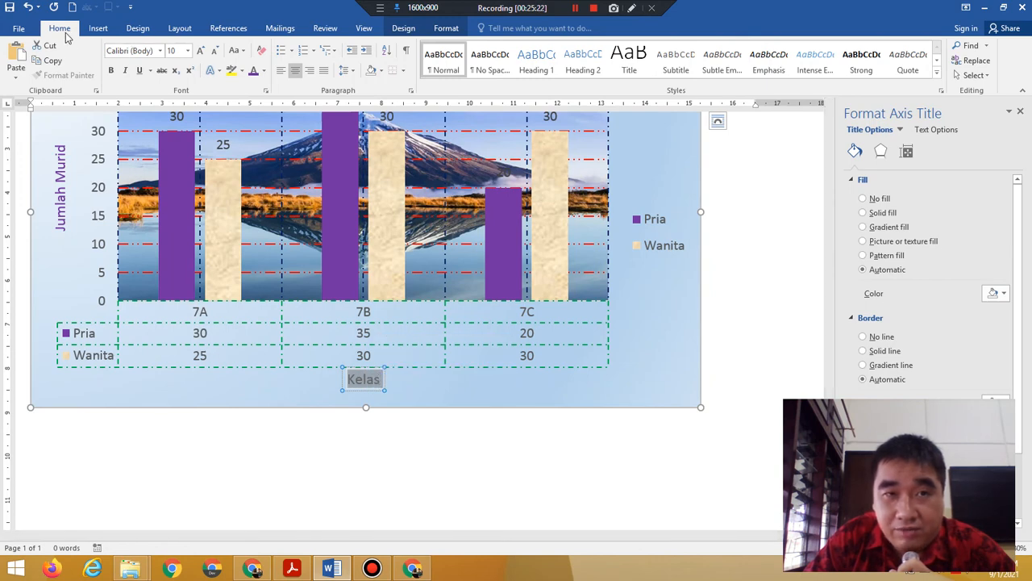
click(266, 70)
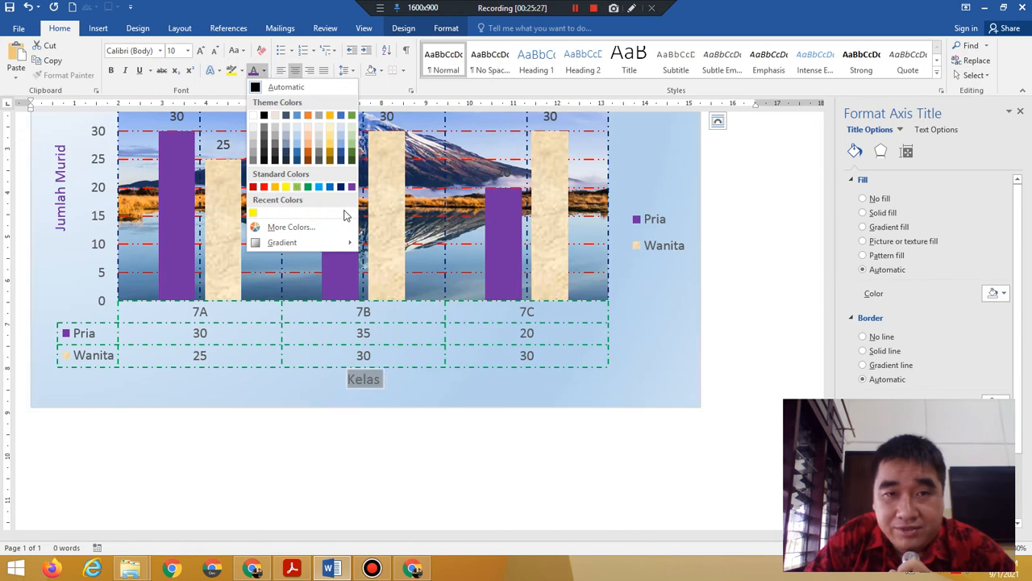
click(352, 189)
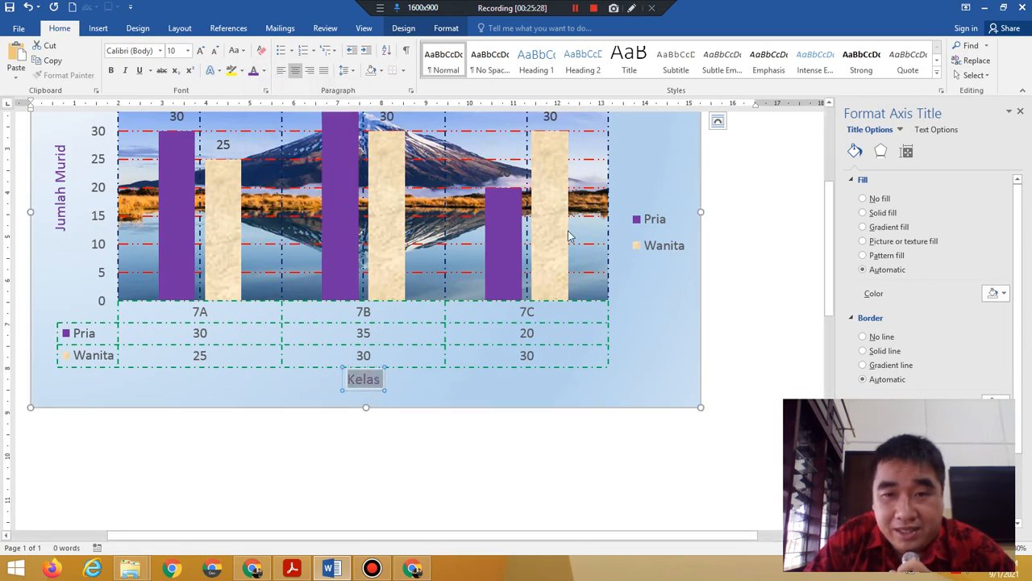
click(771, 352)
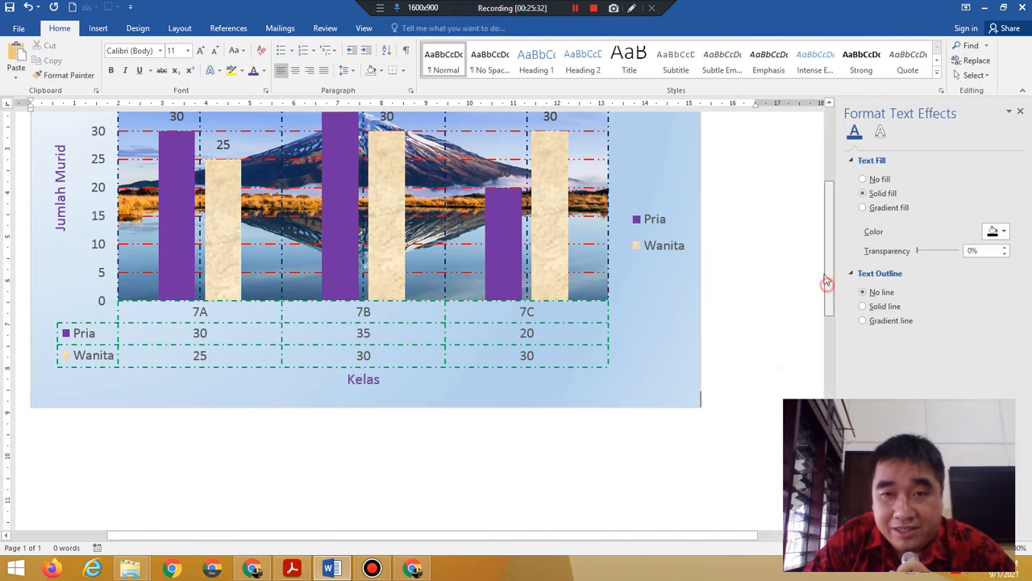
drag(827, 285, 827, 250)
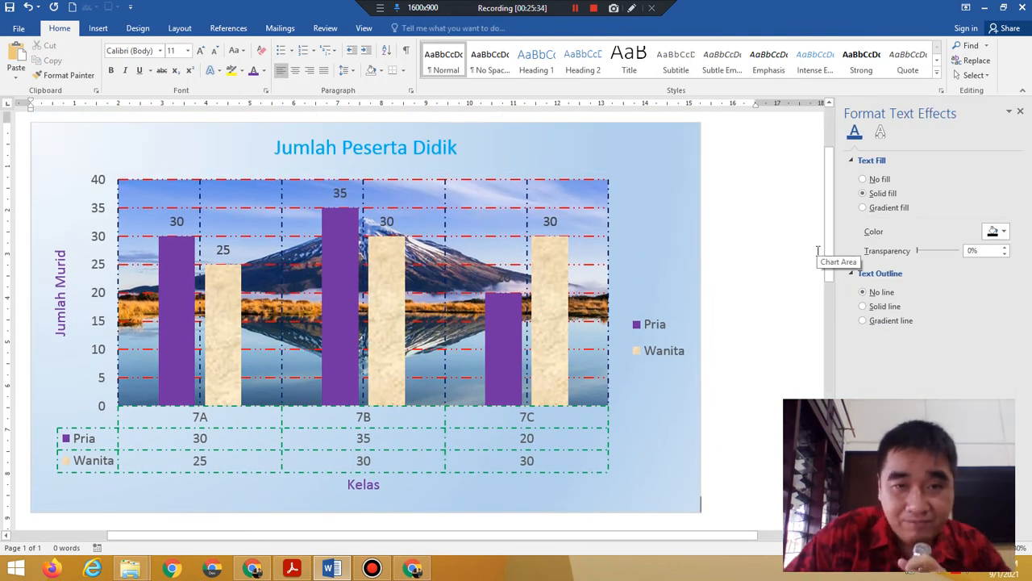